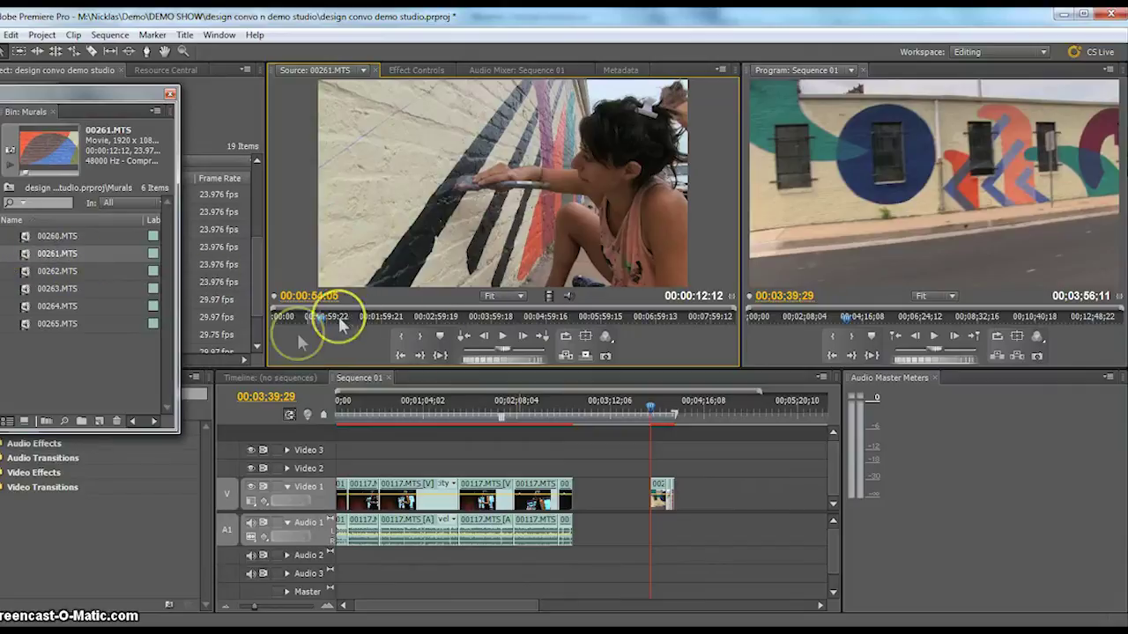
- Scrub through the 00261.MTS source clip from end to end, return to its beginning, and locate the In and Out point controls
{"action": "left_click_drag", "start_coordinate": [326, 319], "coordinate": [737, 312]}
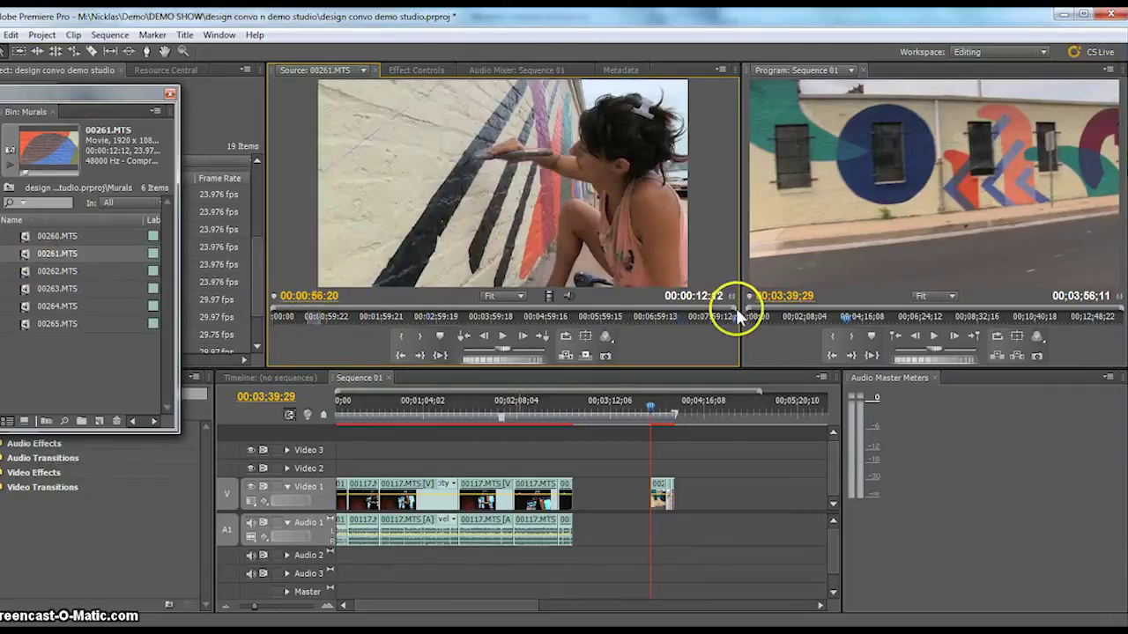
{"action": "left_click", "coordinate": [736, 315]}
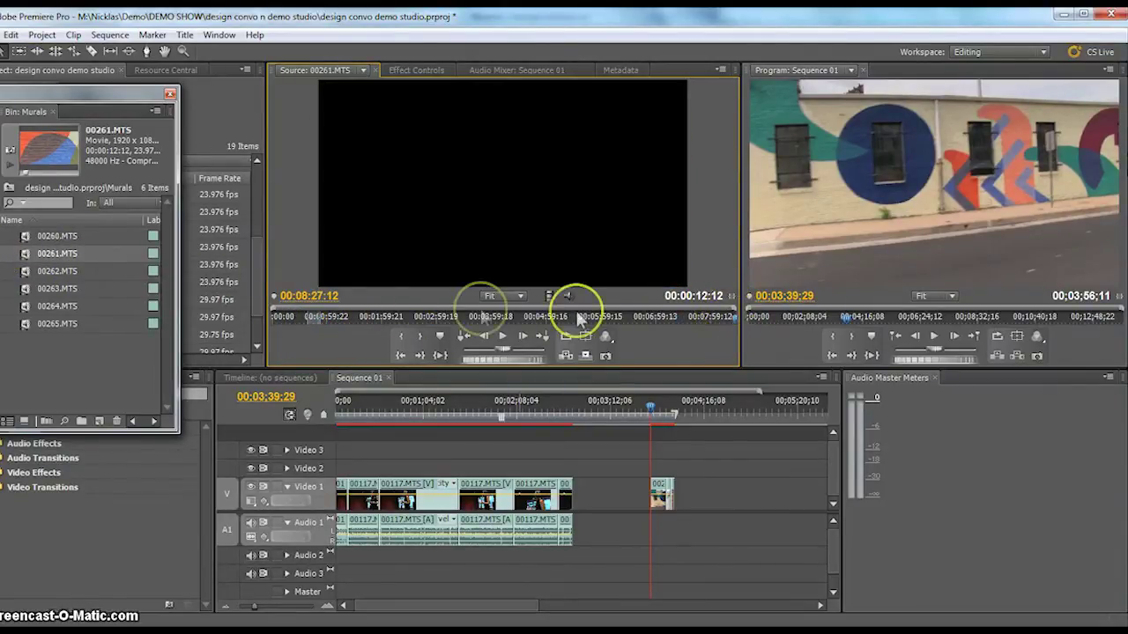
{"action": "left_click", "coordinate": [724, 318]}
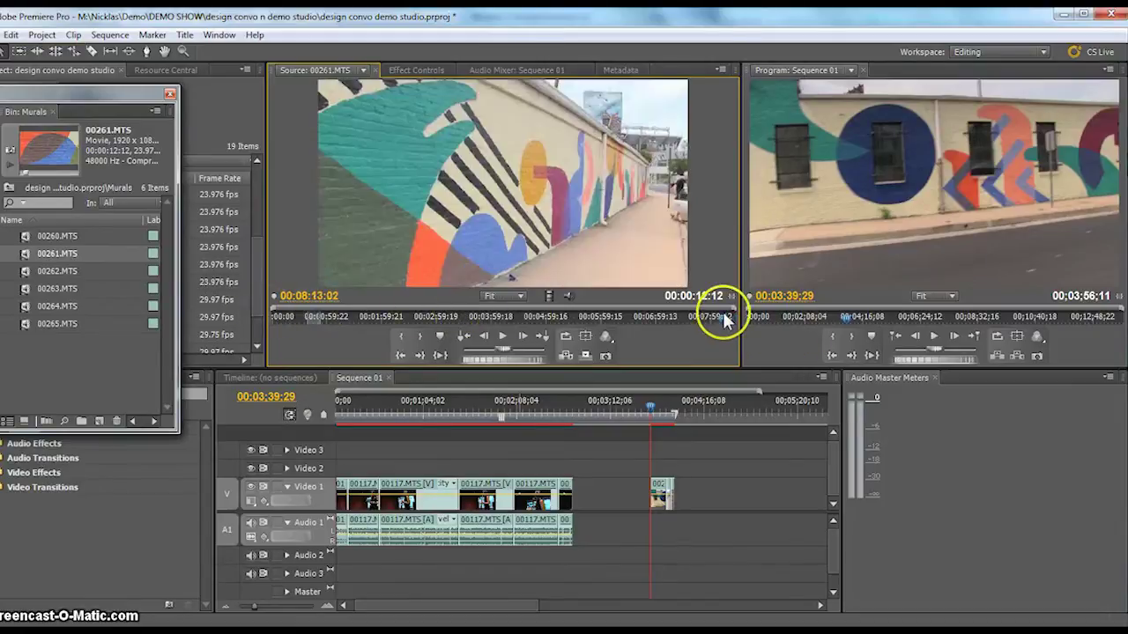
{"action": "left_click_drag", "start_coordinate": [736, 316], "coordinate": [277, 320]}
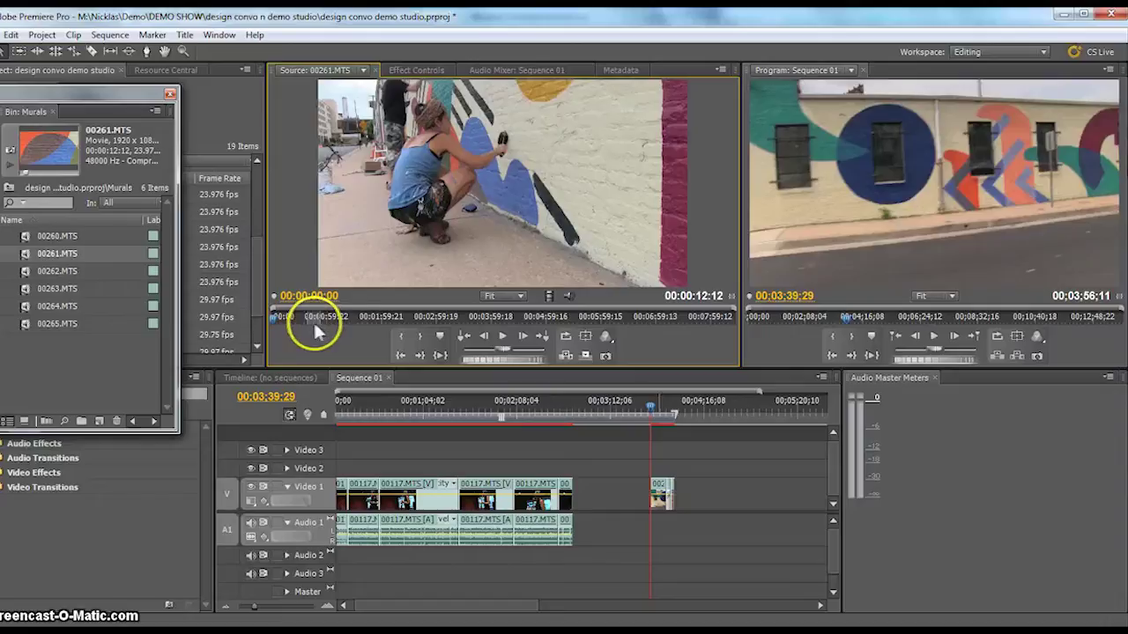
{"action": "left_click", "coordinate": [402, 338]}
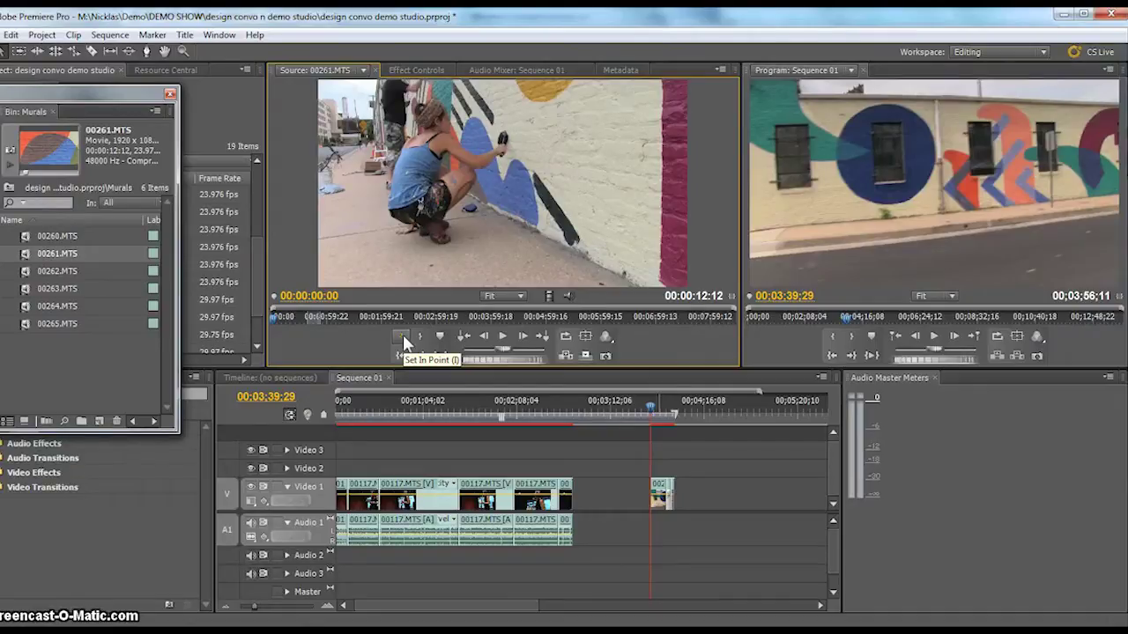
{"action": "left_click", "coordinate": [418, 338]}
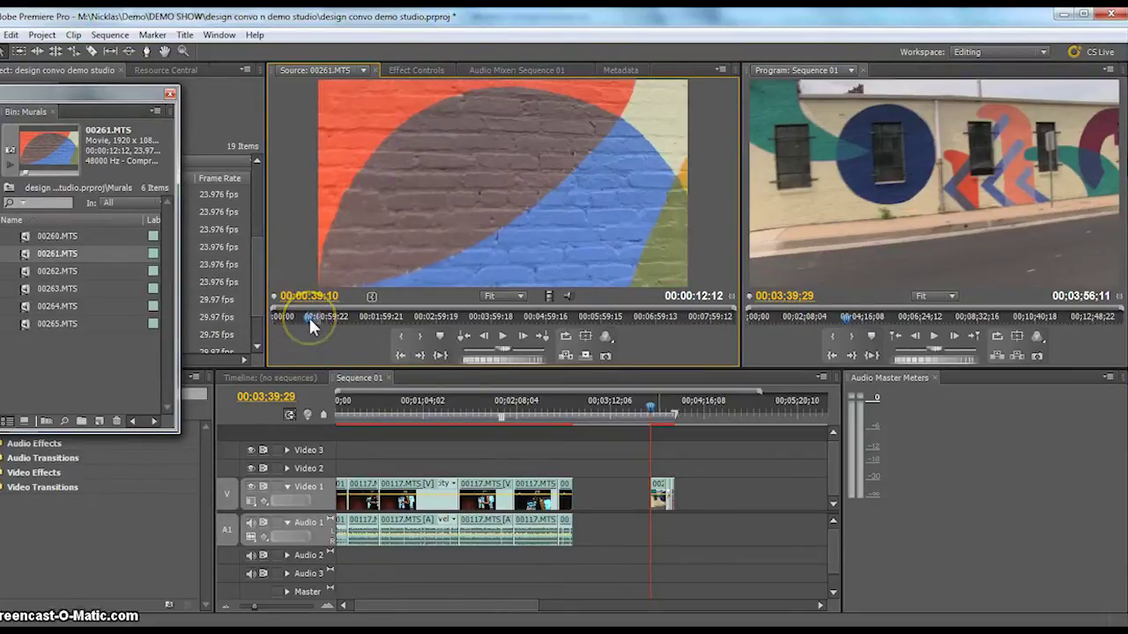
- Jump to the Out point of source clip 00261.MTS and extend it by eight frames to 00:00:52:05
{"action": "left_click", "coordinate": [422, 354]}
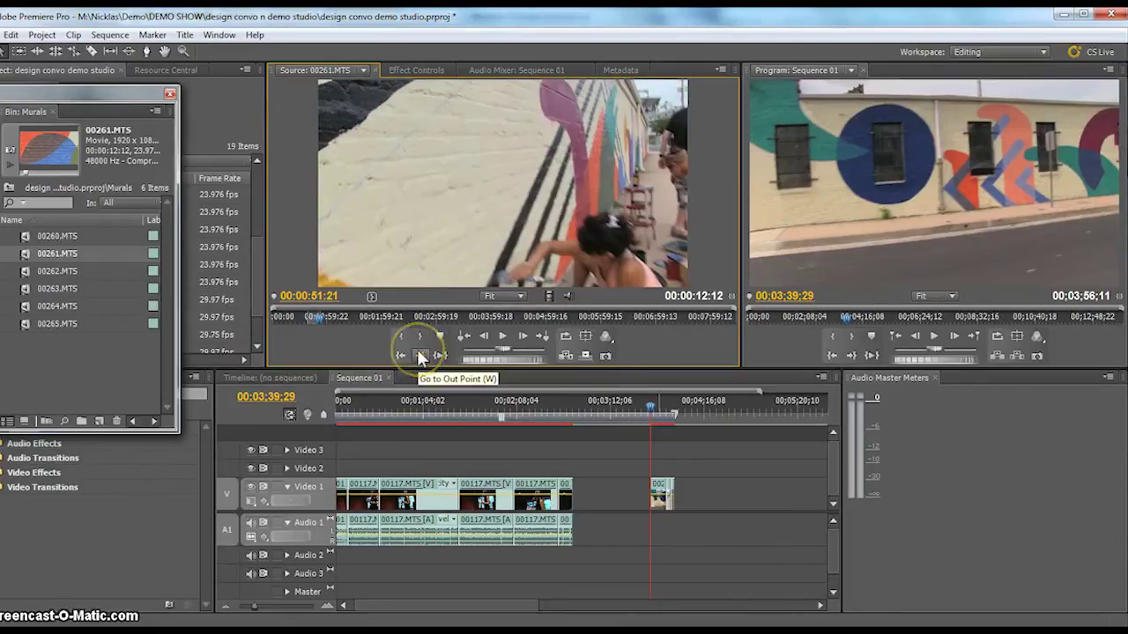
{"action": "key", "text": "Right"}
{"action": "key", "text": "Right"}
{"action": "key", "text": "Right"}
{"action": "key", "text": "Right"}
{"action": "key", "text": "Right"}
{"action": "key", "text": "Right"}
{"action": "key", "text": "Right"}
{"action": "key", "text": "Right"}
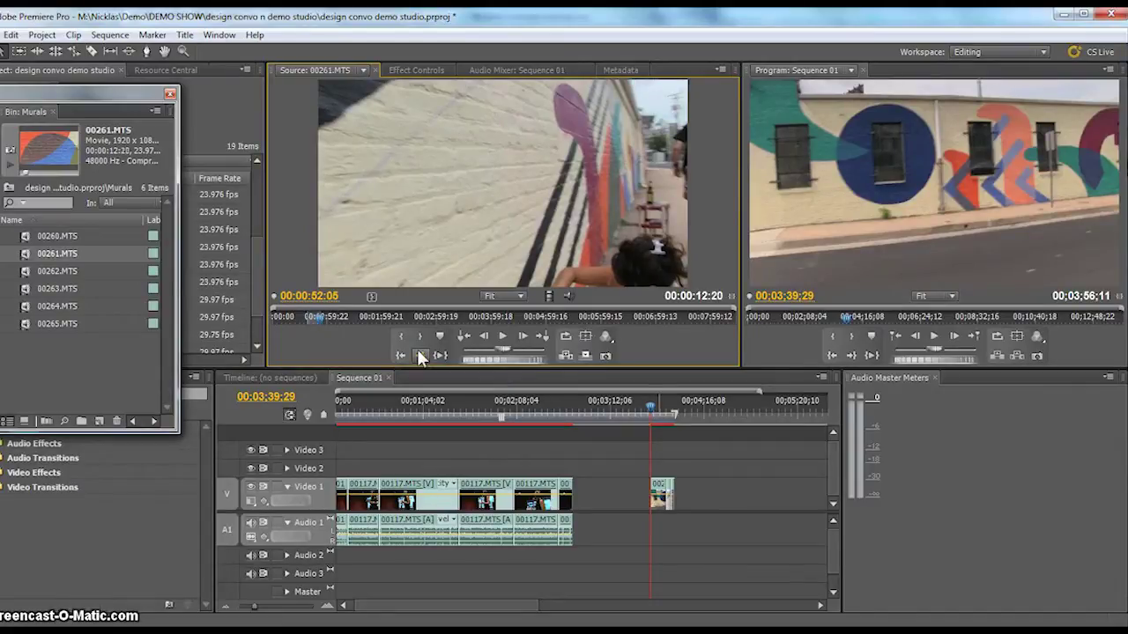
- Shorten the marked range of source clip 00261.MTS by setting its Out point to 00:00:50:07
{"action": "left_click", "coordinate": [434, 355]}
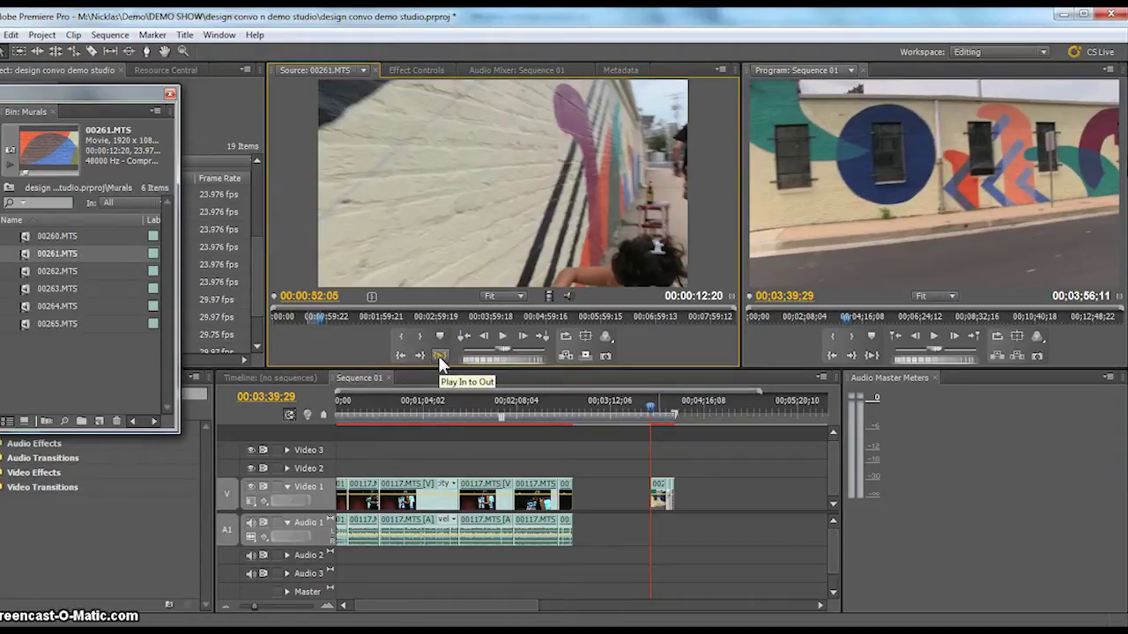
{"action": "left_click", "coordinate": [439, 356]}
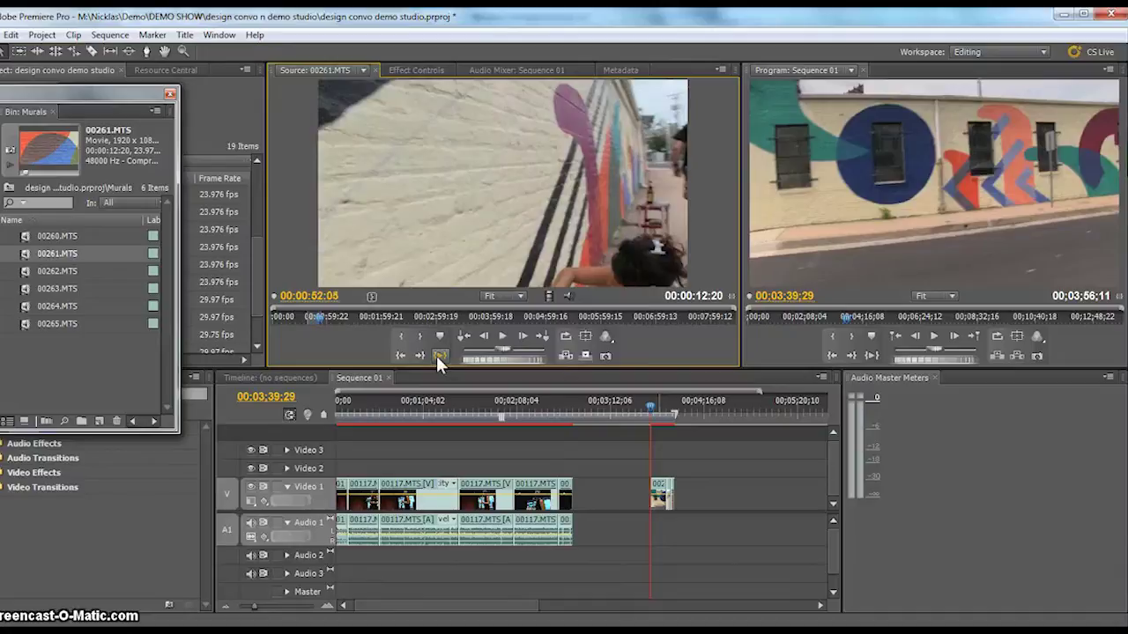
{"action": "key", "text": "Left"}
{"action": "key", "text": "Left"}
{"action": "key", "text": "Left"}
{"action": "key", "text": "Left"}
{"action": "key", "text": "Left"}
{"action": "key", "text": "Left"}
{"action": "key", "text": "Left"}
{"action": "key", "text": "Left"}
{"action": "key", "text": "Left"}
{"action": "key", "text": "Left"}
{"action": "key", "text": "Left"}
{"action": "key", "text": "Left"}
{"action": "key", "text": "Left"}
{"action": "key", "text": "Left"}
{"action": "key", "text": "Left"}
{"action": "key", "text": "Left"}
{"action": "key", "text": "Left"}
{"action": "key", "text": "Left"}
{"action": "key", "text": "Left"}
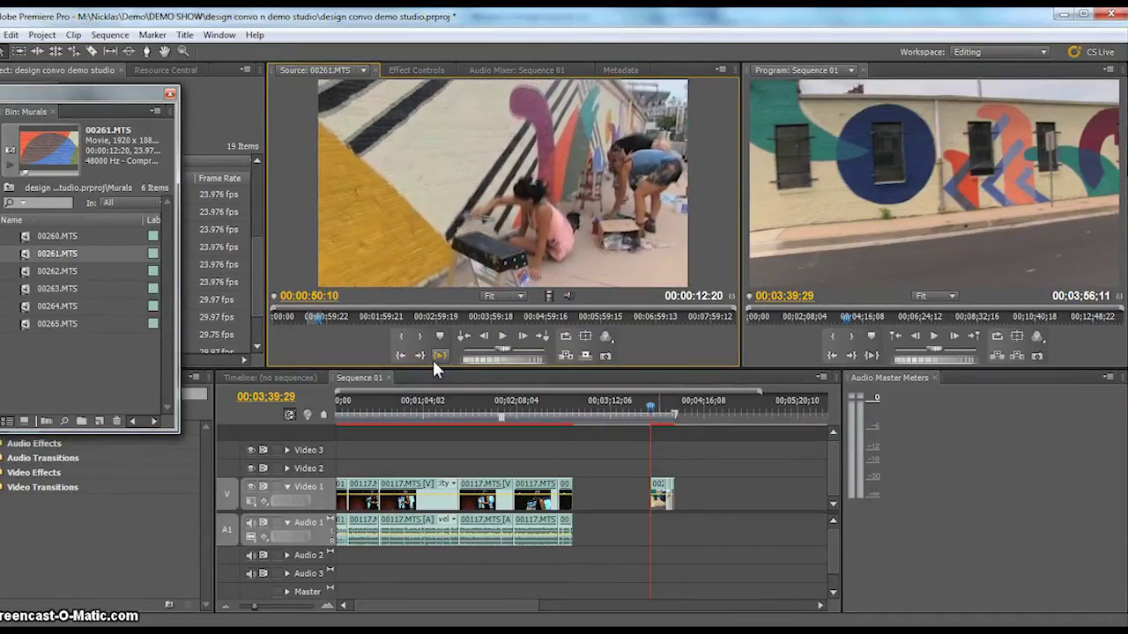
{"action": "key", "text": "Left"}
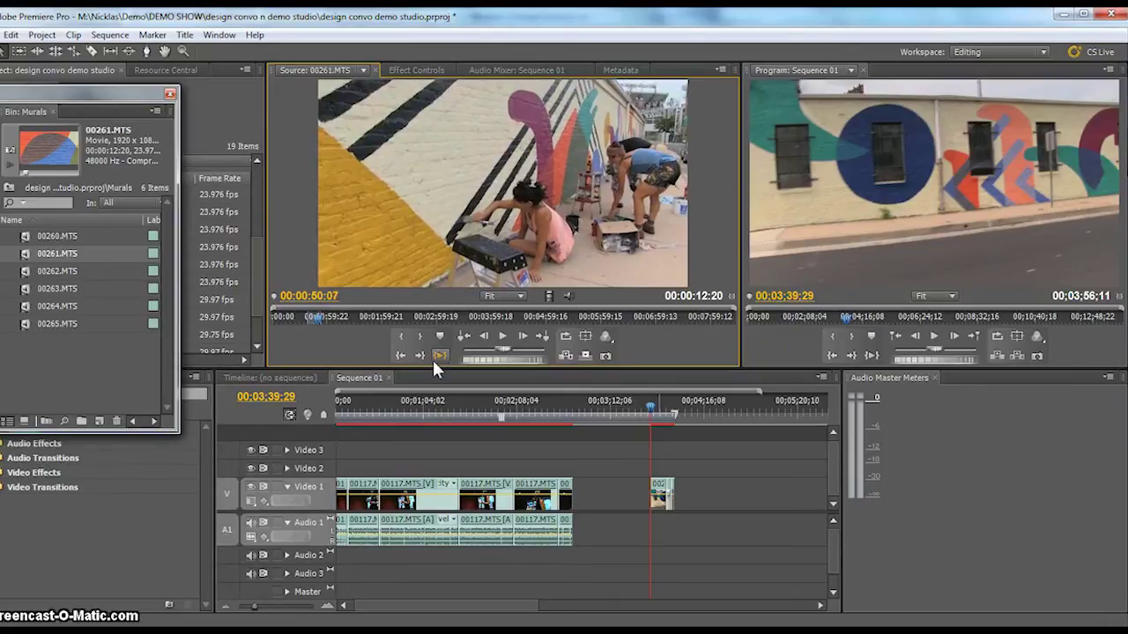
{"action": "key", "text": "o"}
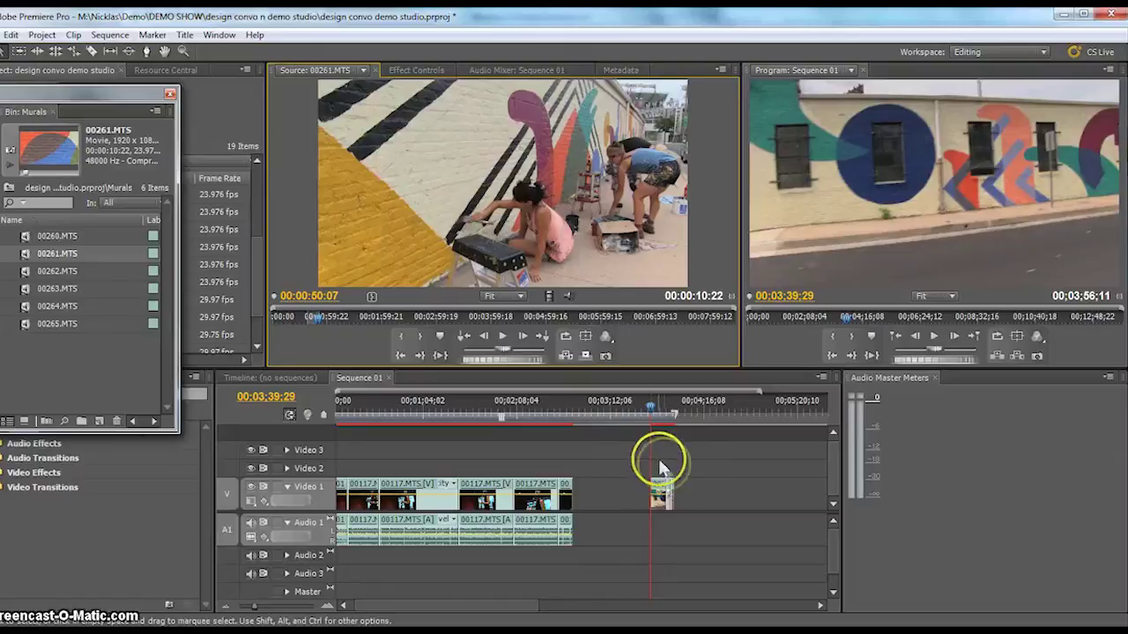
- Play back the separate mural clips near the end of Sequence 01 and check the sequence's opening
{"action": "left_click", "coordinate": [651, 411]}
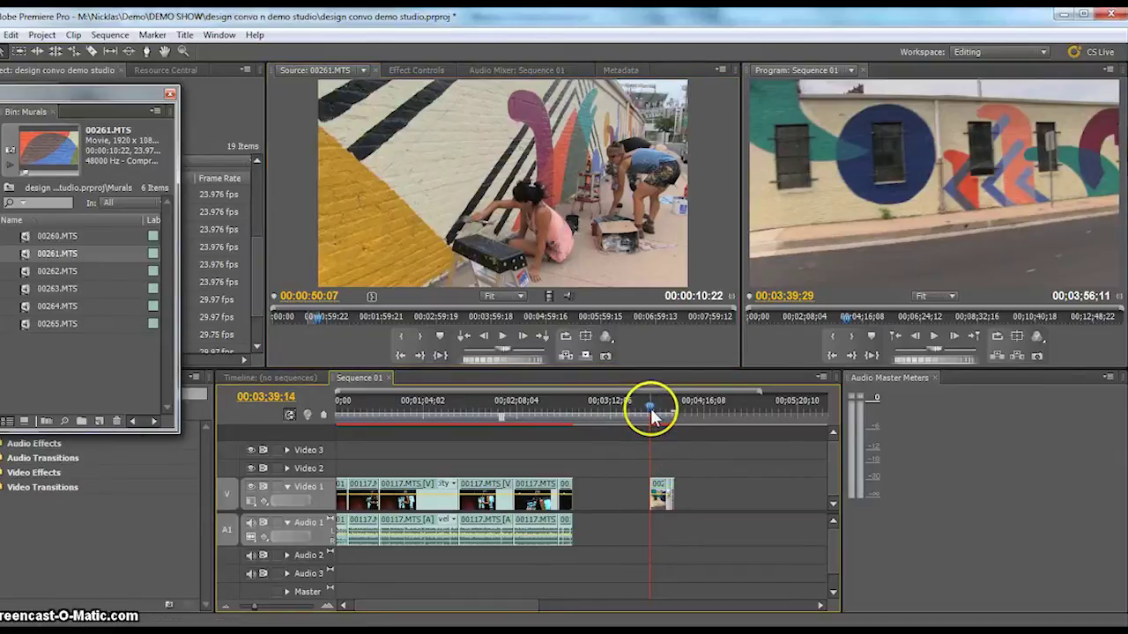
{"action": "key", "text": "space"}
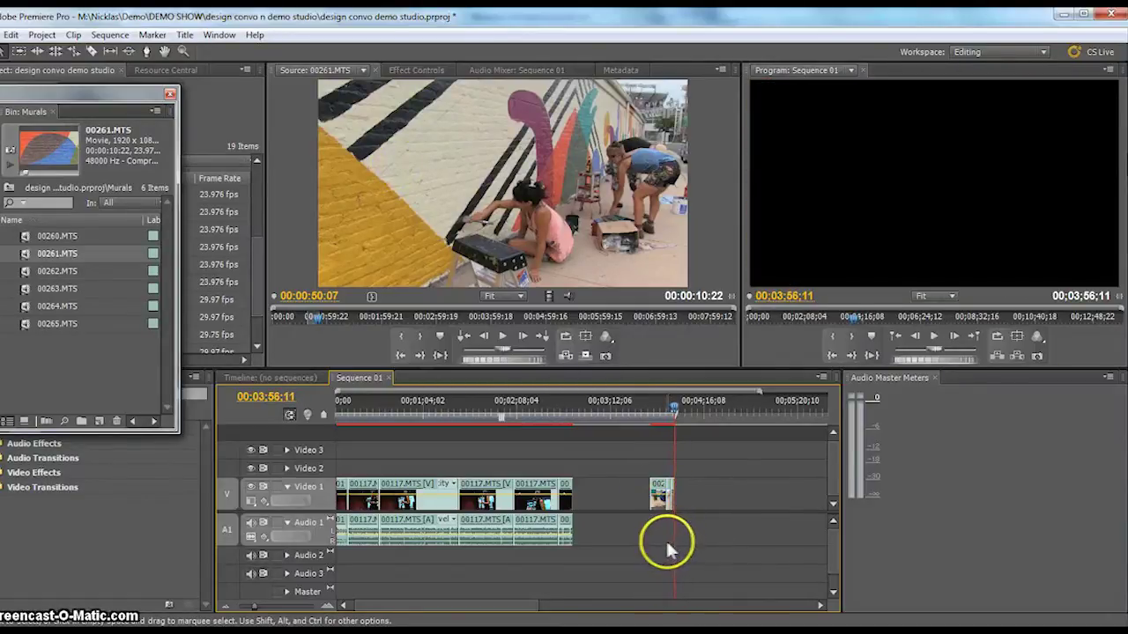
{"action": "key", "text": "Home"}
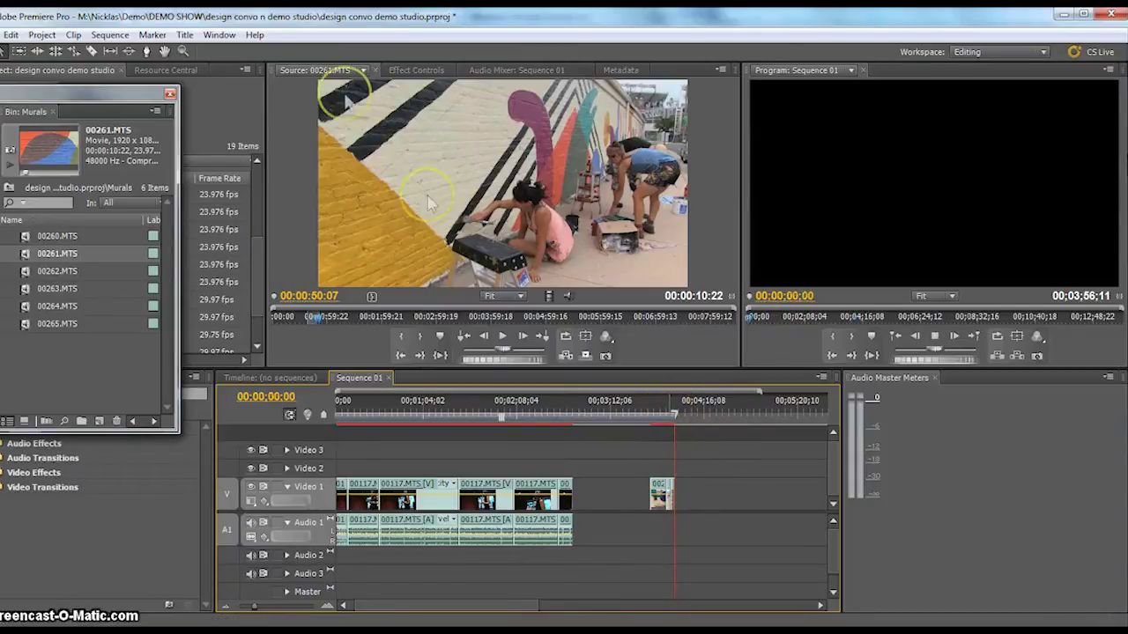
{"action": "key", "text": "space"}
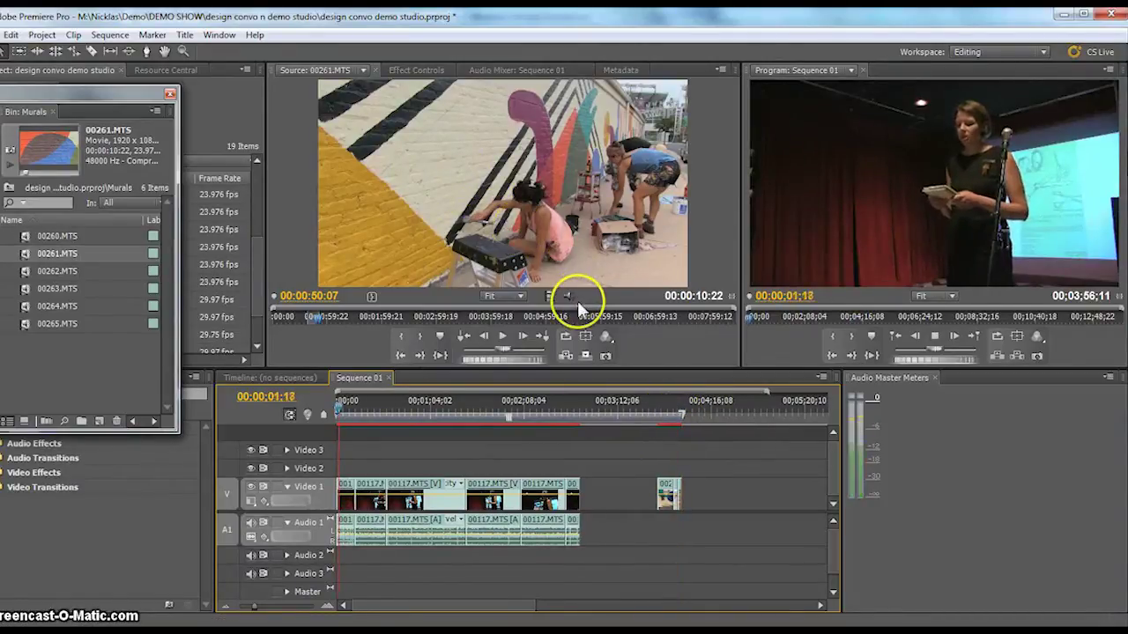
{"action": "left_click", "coordinate": [655, 405]}
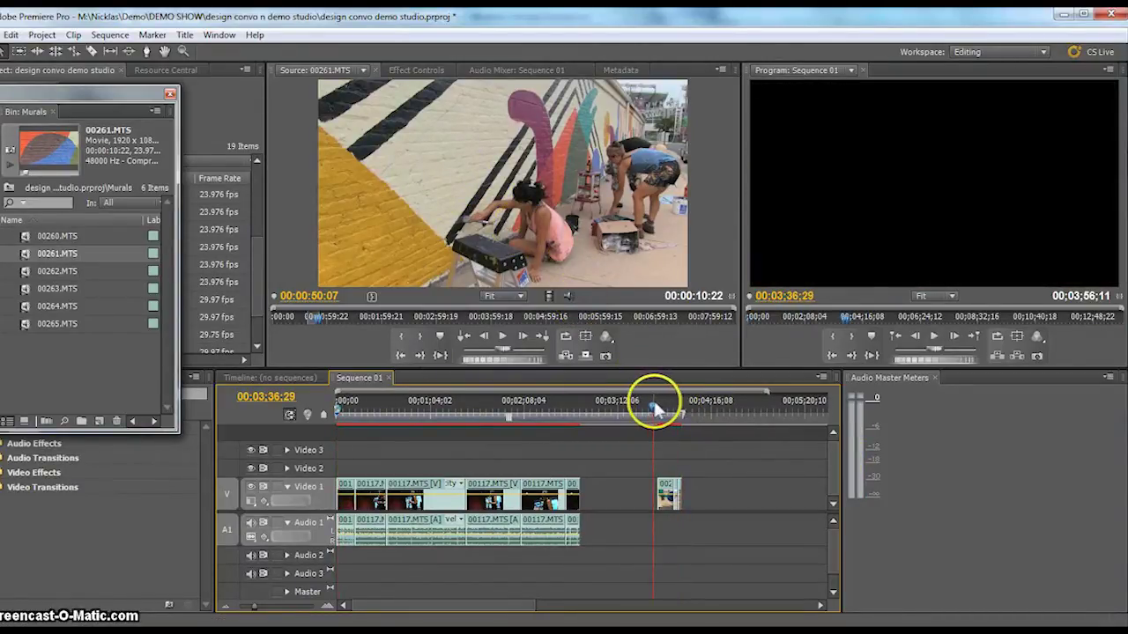
{"action": "left_click", "coordinate": [661, 406]}
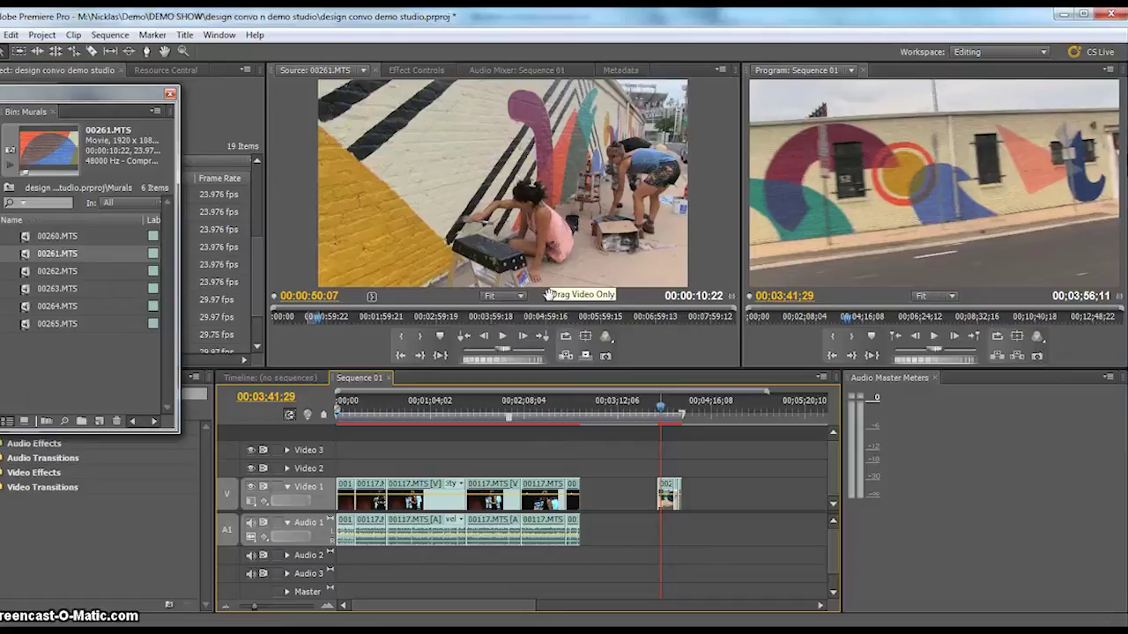
- Append the marked 00261.MTS range as video only after the mural clips on Video 1, and move those clips up to Video 2
{"action": "left_click_drag", "start_coordinate": [548, 294], "coordinate": [693, 486]}
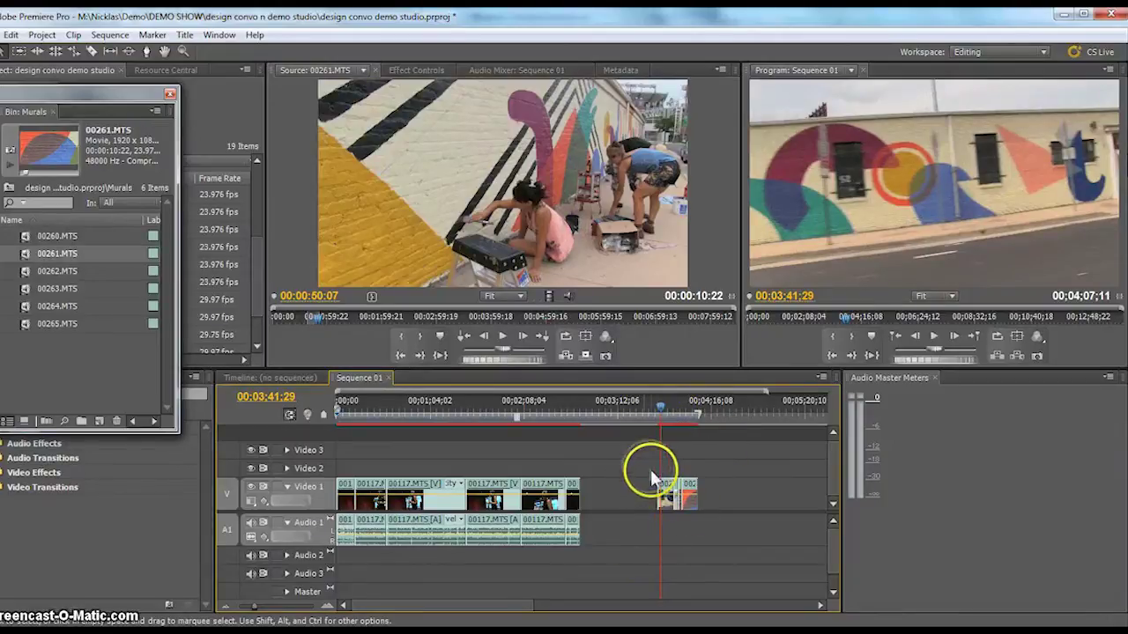
{"action": "left_click_drag", "start_coordinate": [668, 484], "coordinate": [686, 470]}
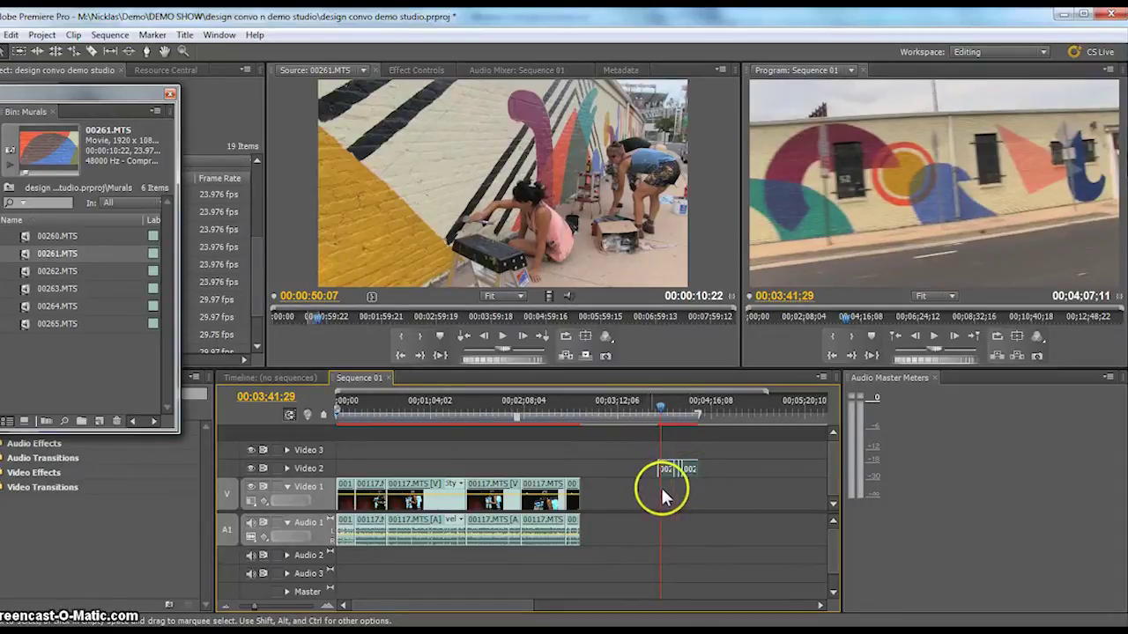
{"action": "left_click", "coordinate": [684, 490]}
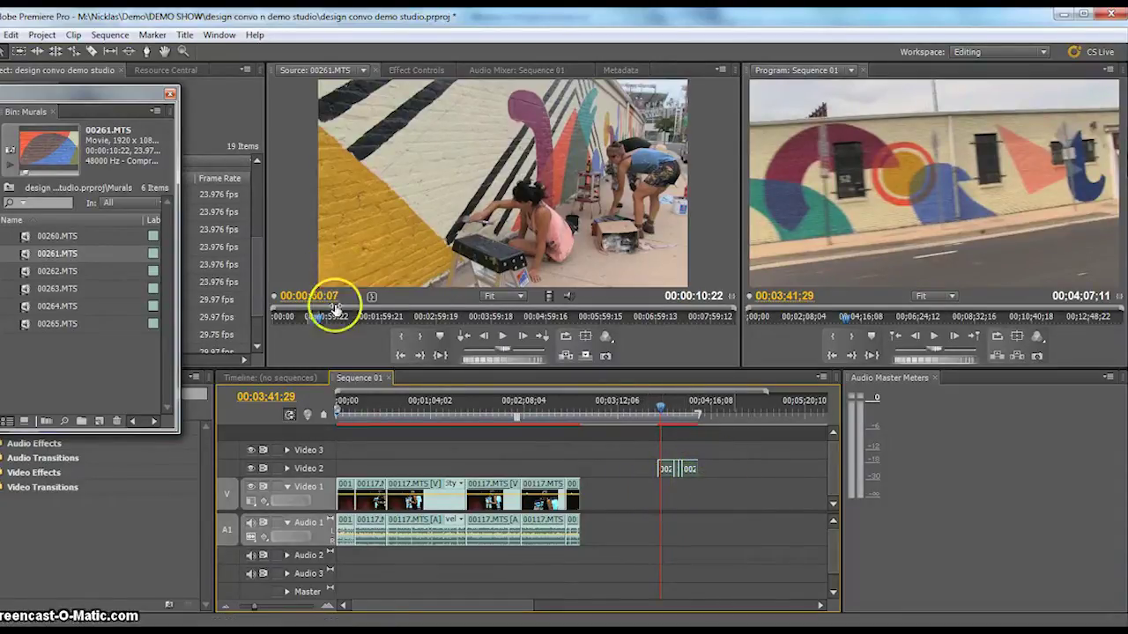
- Mark the interview range in source clip 00261.MTS with the In point at 00:03:40:22 and the Out point at 00:04:10:13
{"action": "left_click_drag", "start_coordinate": [317, 319], "coordinate": [474, 317]}
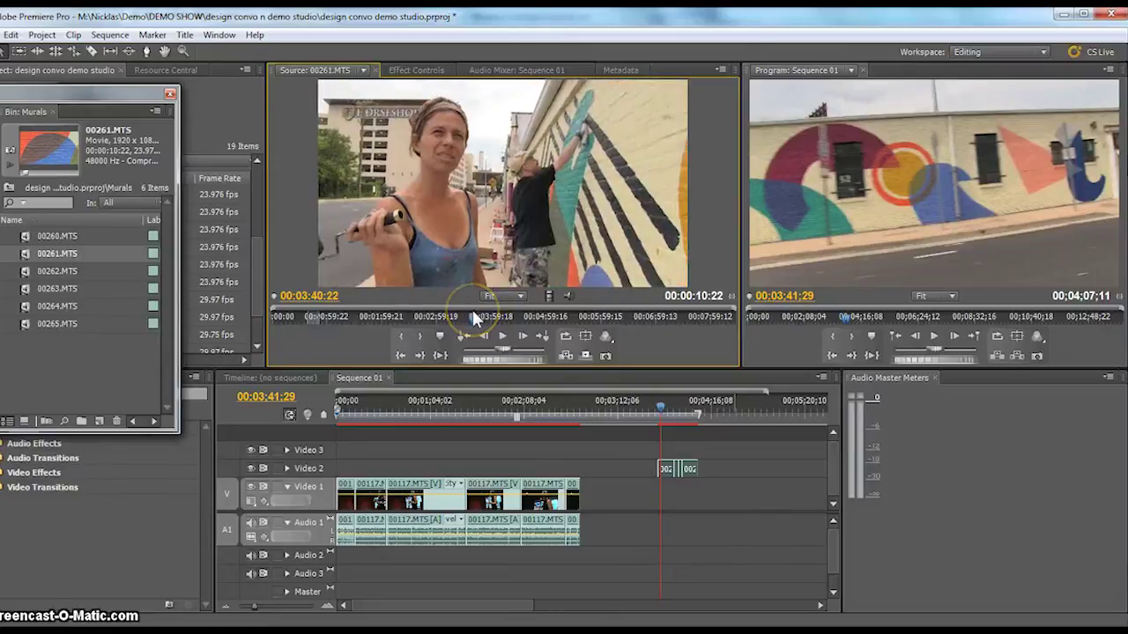
{"action": "key", "text": "ctrl+shift+x"}
{"action": "key", "text": "space"}
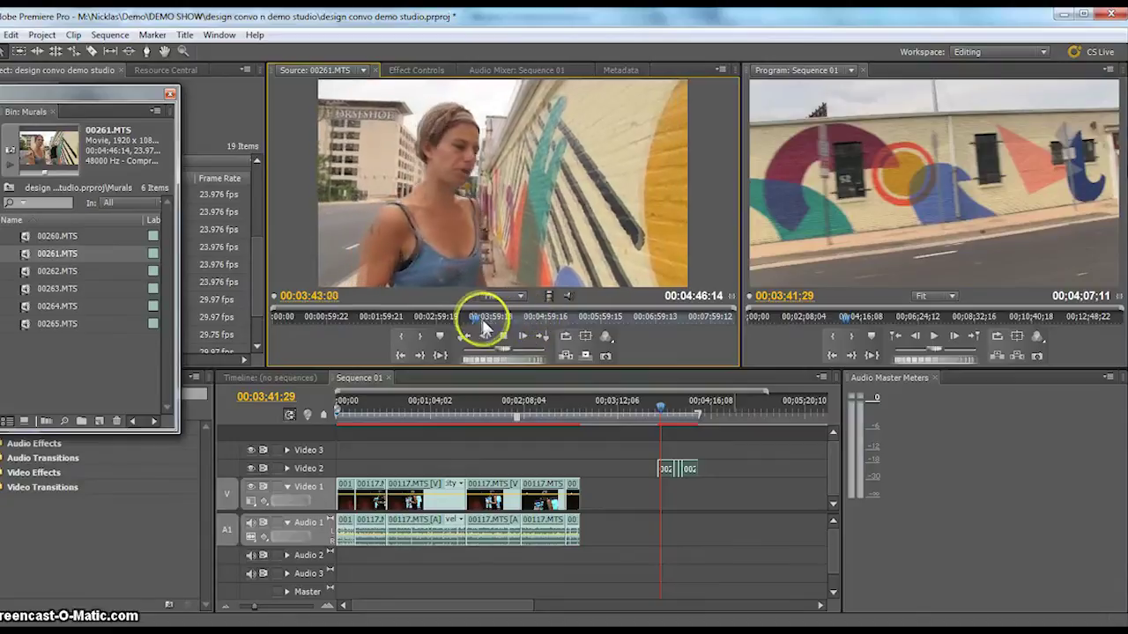
{"action": "left_click_drag", "start_coordinate": [477, 324], "coordinate": [504, 328]}
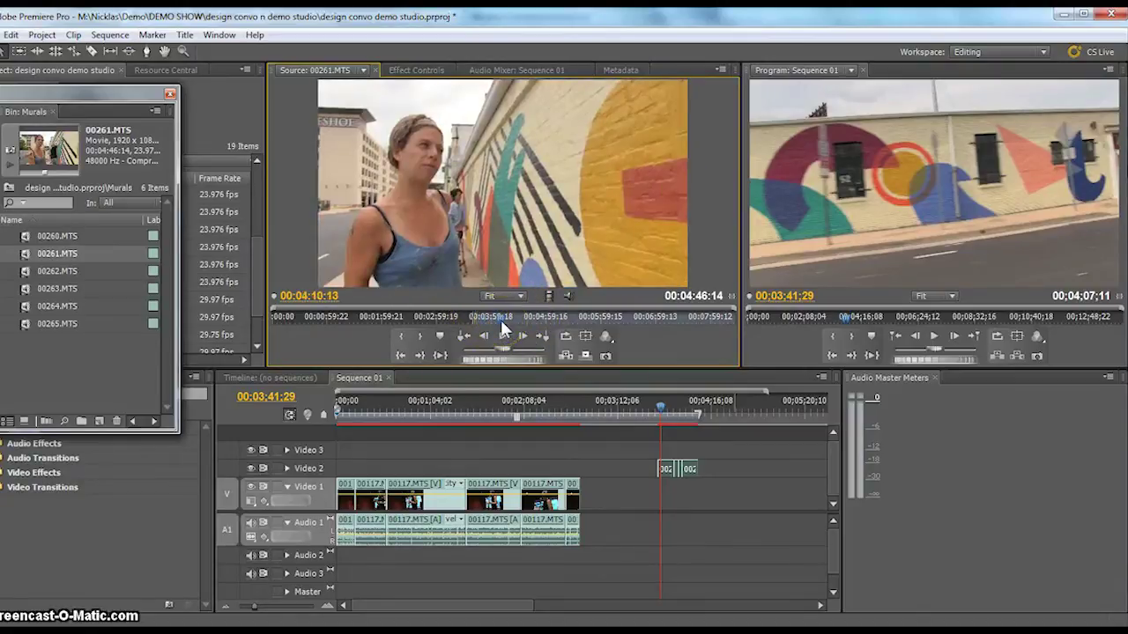
{"action": "key", "text": "i"}
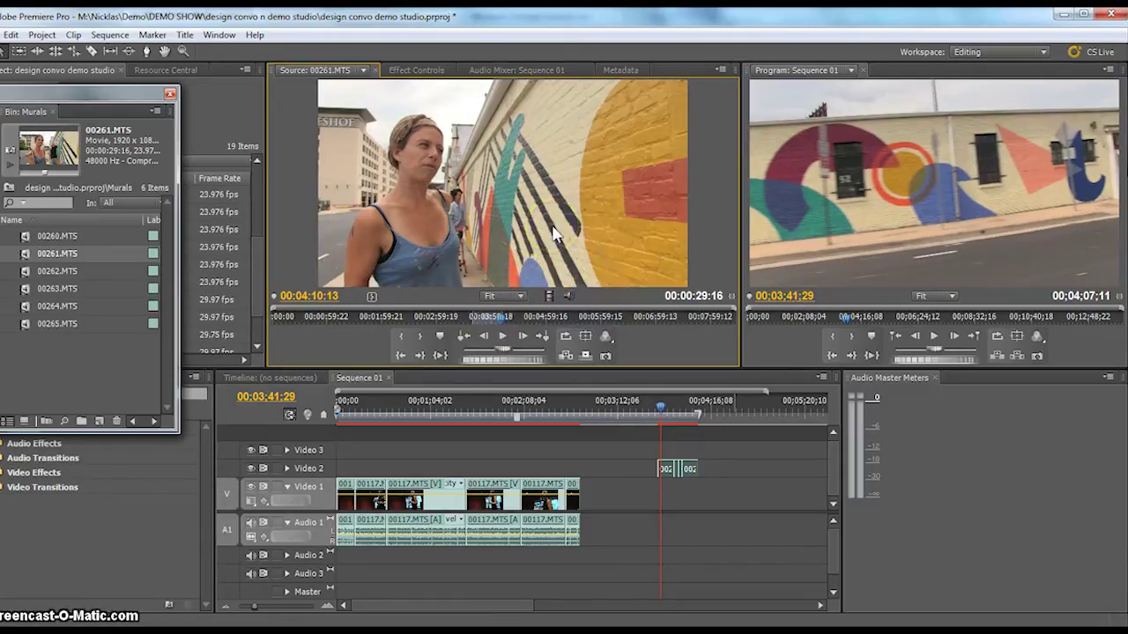
- Place the interview range on Video 1 and Audio 1 beneath the mural clips, starting at about 00;03;26;15, and play the result
{"action": "left_click_drag", "start_coordinate": [556, 234], "coordinate": [659, 526]}
{"action": "left_click_drag", "start_coordinate": [696, 490], "coordinate": [638, 487]}
{"action": "left_click_drag", "start_coordinate": [660, 405], "coordinate": [639, 414]}
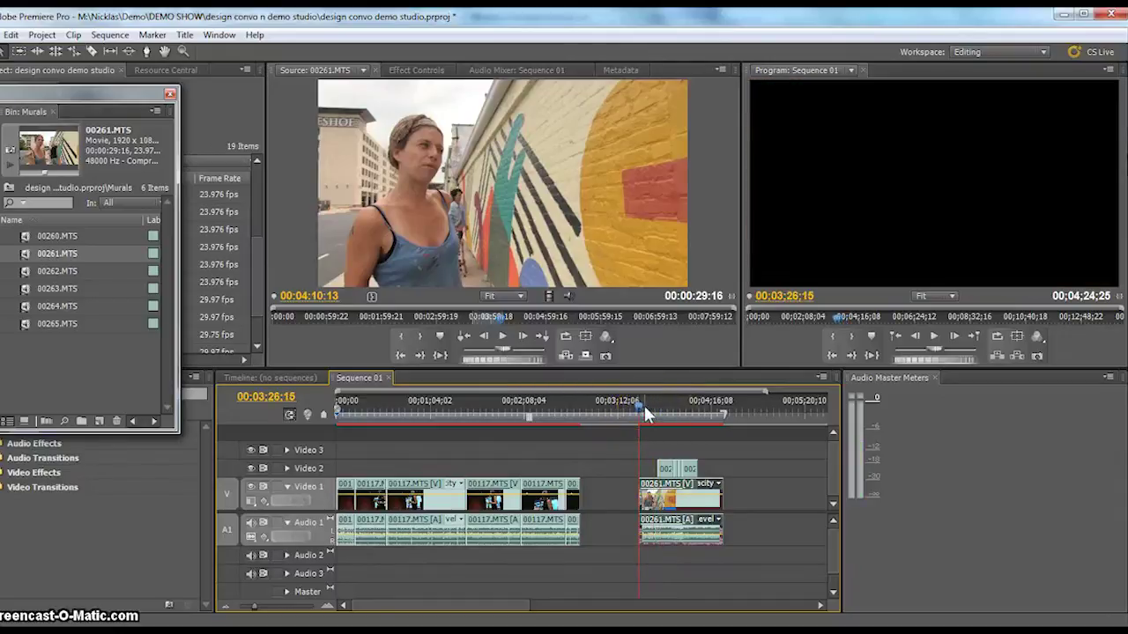
{"action": "key", "text": "space"}
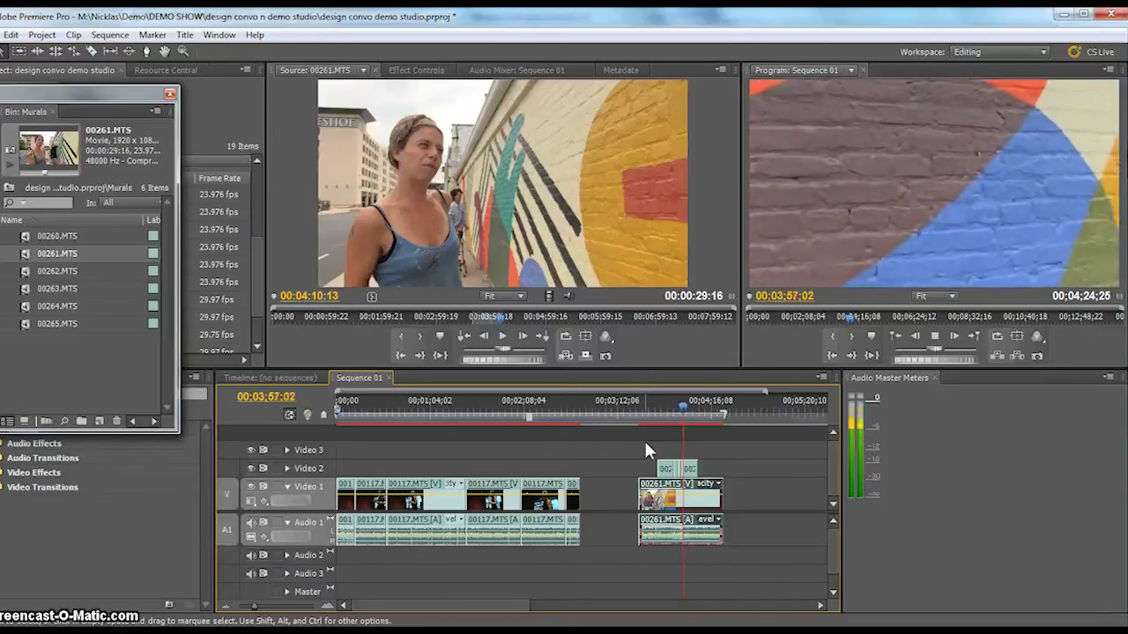
{"action": "mouse_move", "coordinate": [687, 410]}
{"action": "left_mouse_down"}
{"action": "mouse_move", "coordinate": [724, 420]}
{"action": "mouse_move", "coordinate": [679, 407]}
{"action": "mouse_move", "coordinate": [690, 410]}
{"action": "left_mouse_up"}
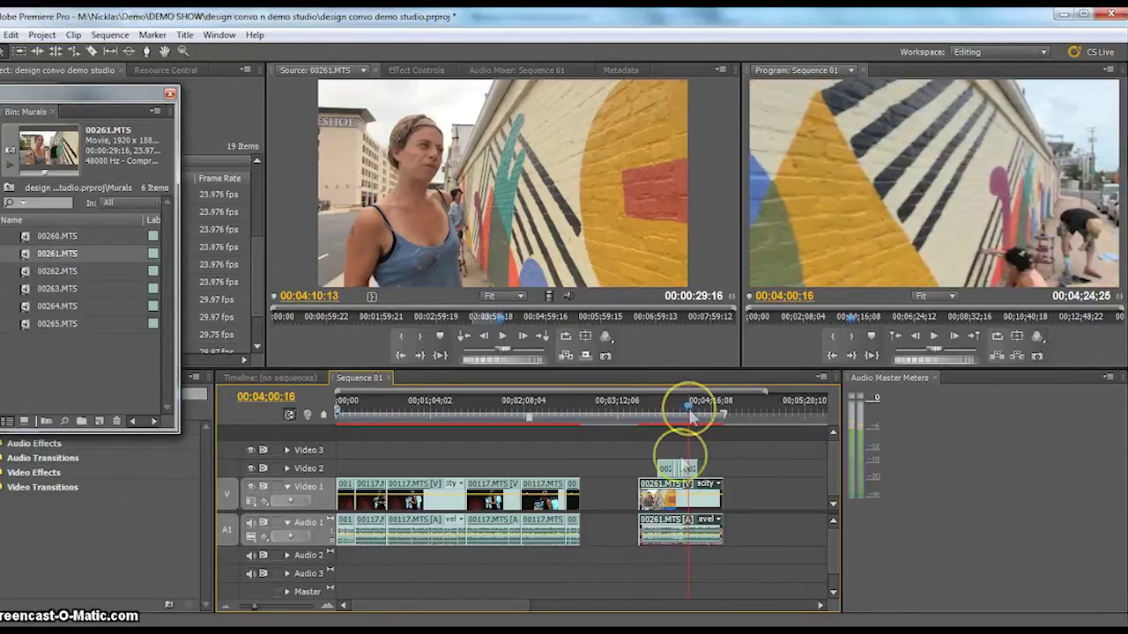
- Ripple delete the short third mural clip on Video 2
{"action": "left_click", "coordinate": [684, 476]}
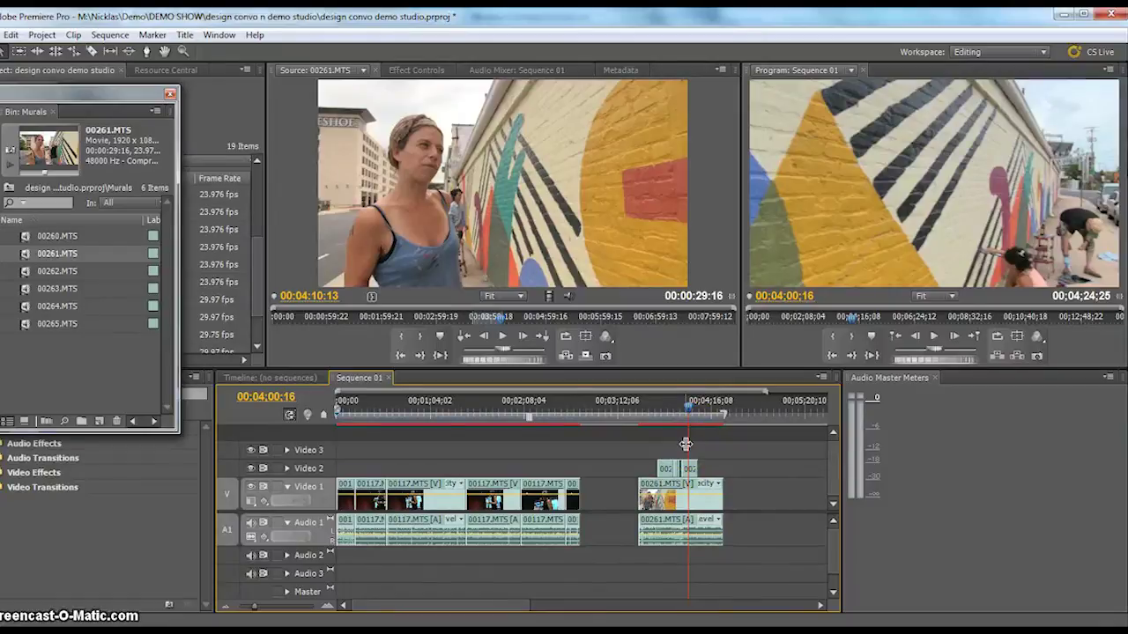
{"action": "left_click", "coordinate": [681, 458]}
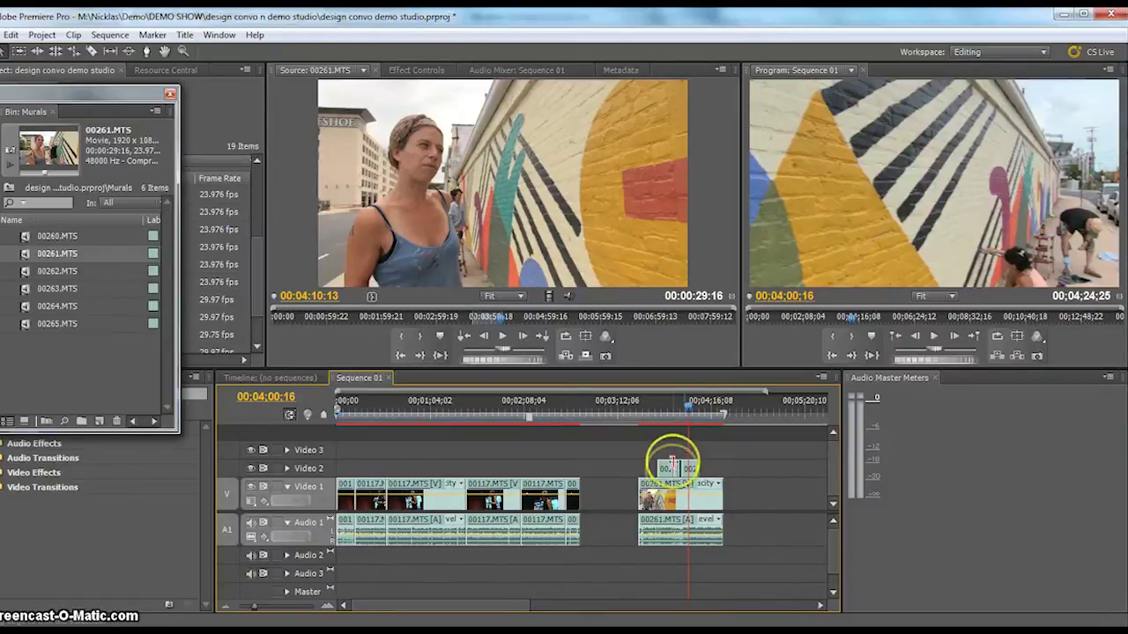
{"action": "left_click", "coordinate": [326, 607]}
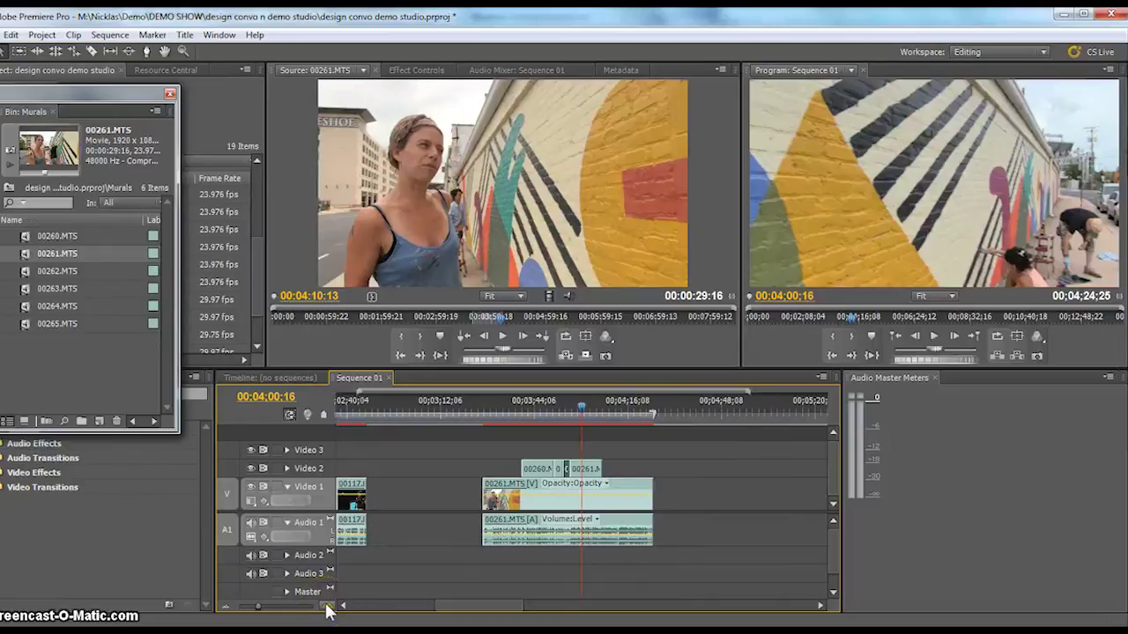
{"action": "left_click", "coordinate": [326, 607]}
{"action": "left_click", "coordinate": [327, 607]}
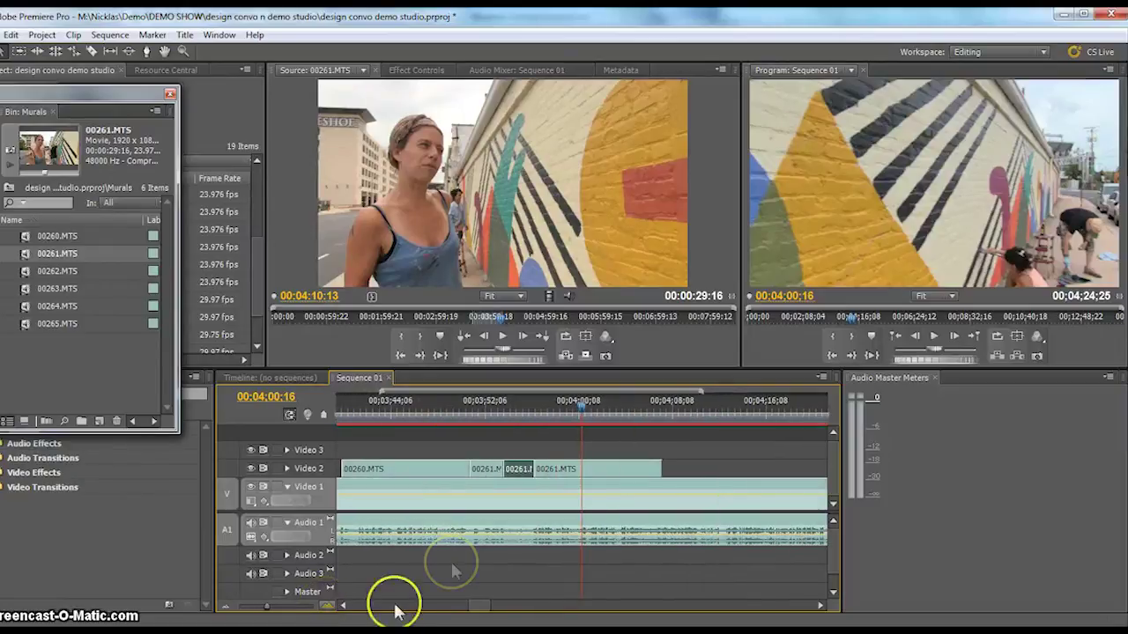
{"action": "left_click", "coordinate": [519, 446]}
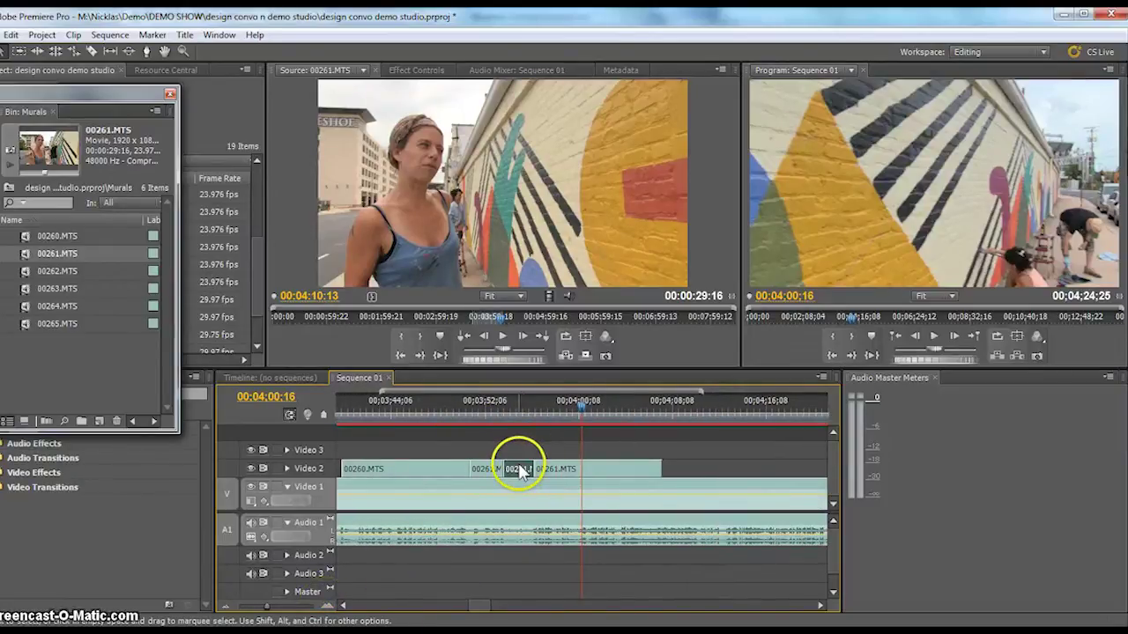
{"action": "right_click", "coordinate": [519, 470]}
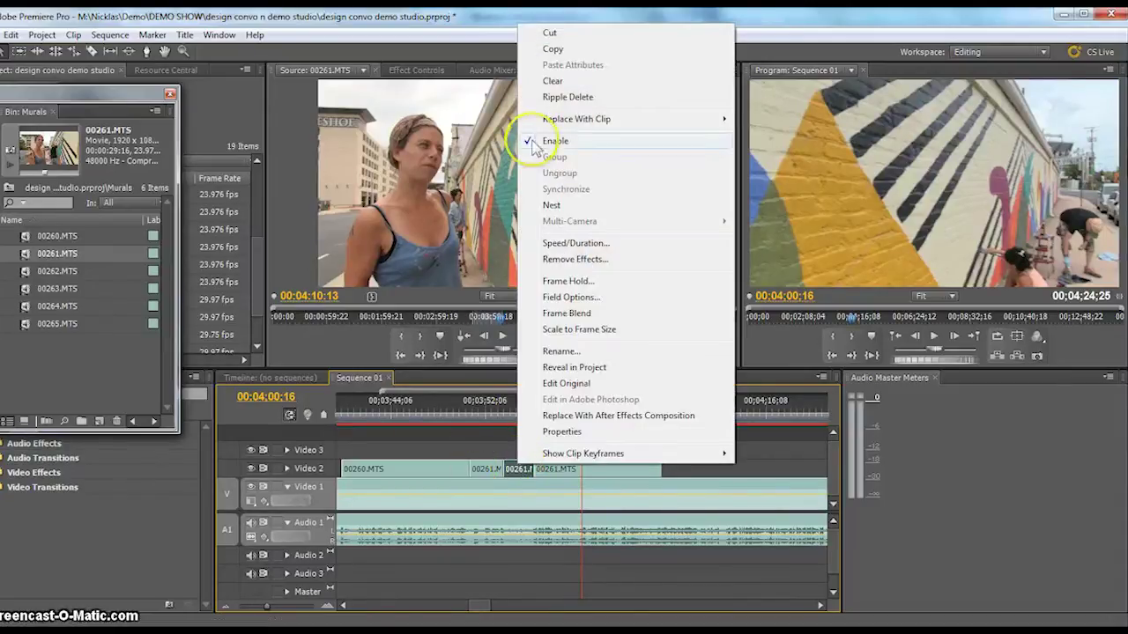
{"action": "left_click", "coordinate": [591, 98]}
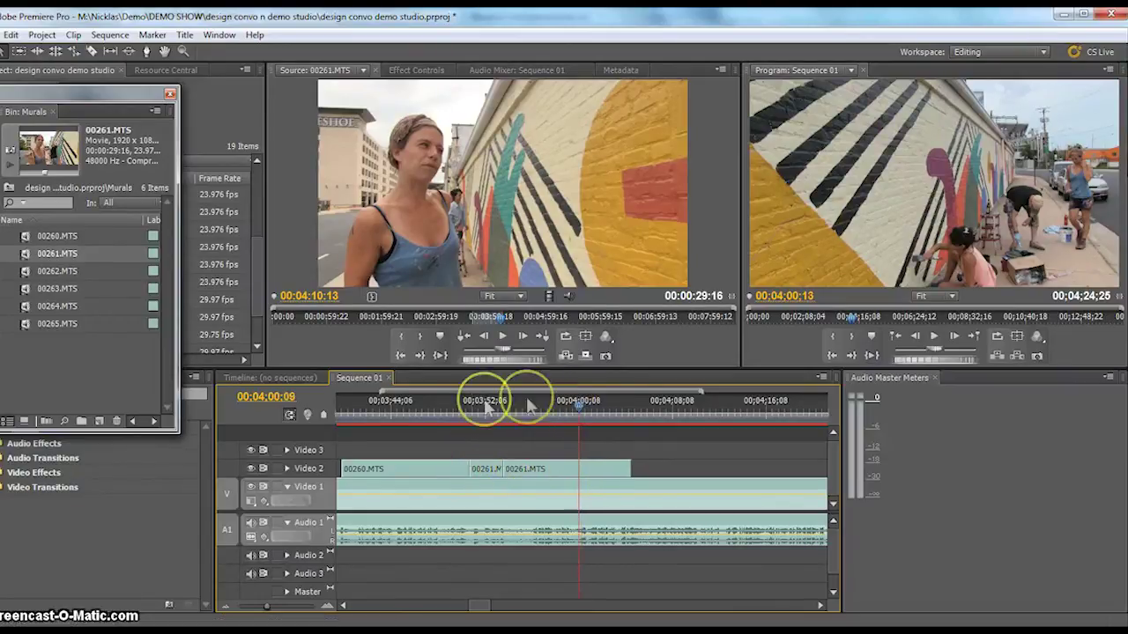
- Move the three mural clips from Video 2 straight down onto Video 1, overwriting that part of the interview video
{"action": "left_click", "coordinate": [340, 406]}
{"action": "left_click_drag", "start_coordinate": [340, 403], "coordinate": [341, 404]}
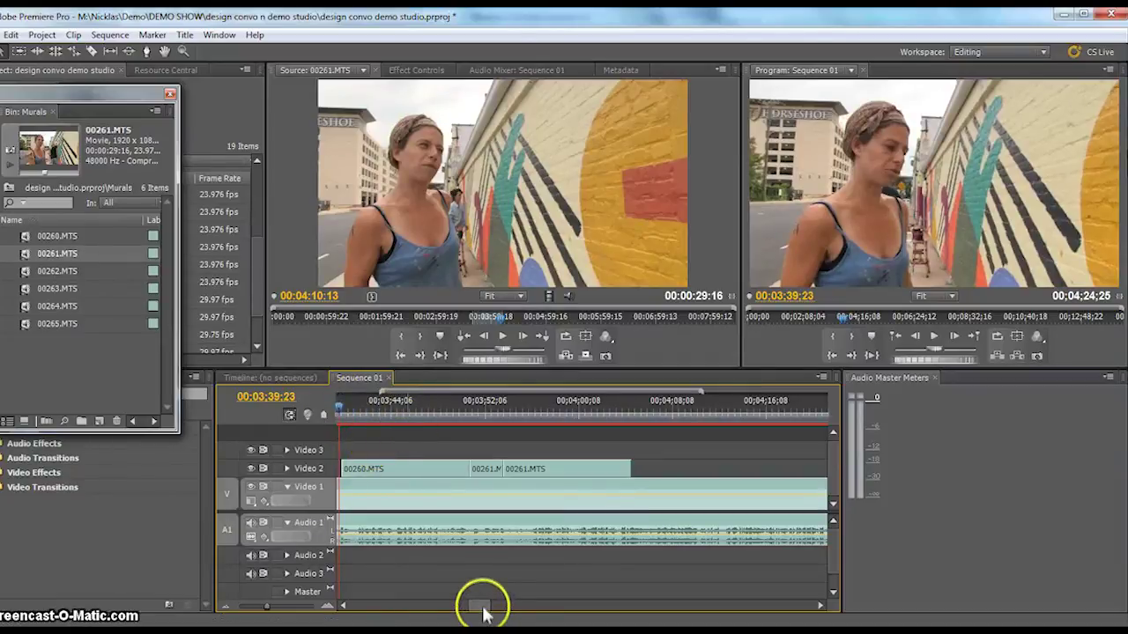
{"action": "left_click_drag", "start_coordinate": [486, 605], "coordinate": [479, 605]}
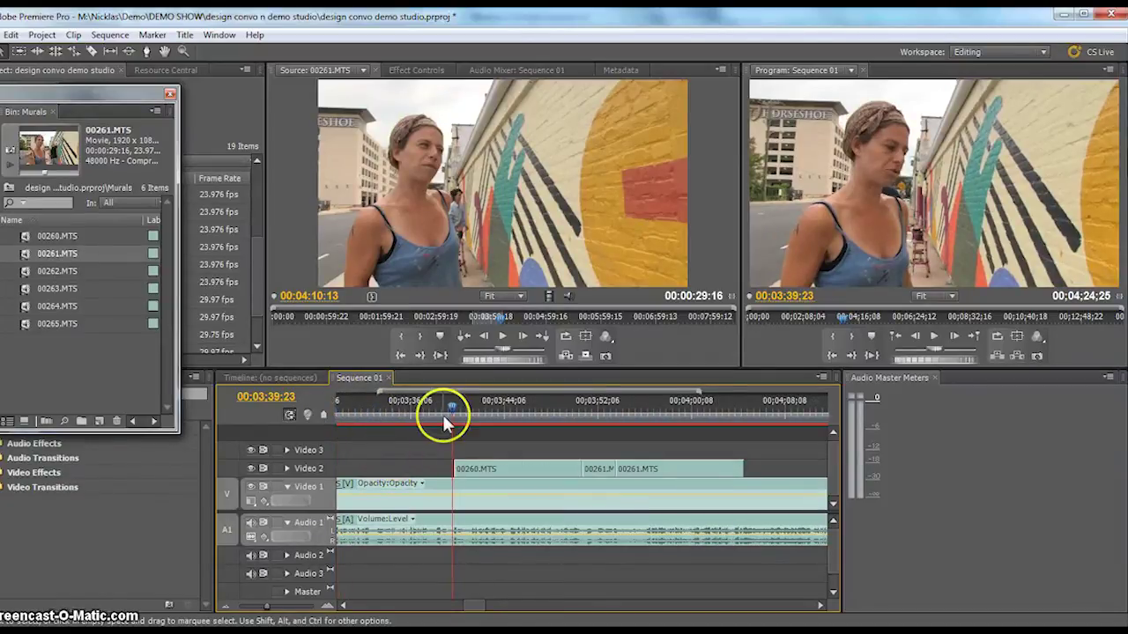
{"action": "left_click_drag", "start_coordinate": [449, 415], "coordinate": [647, 472]}
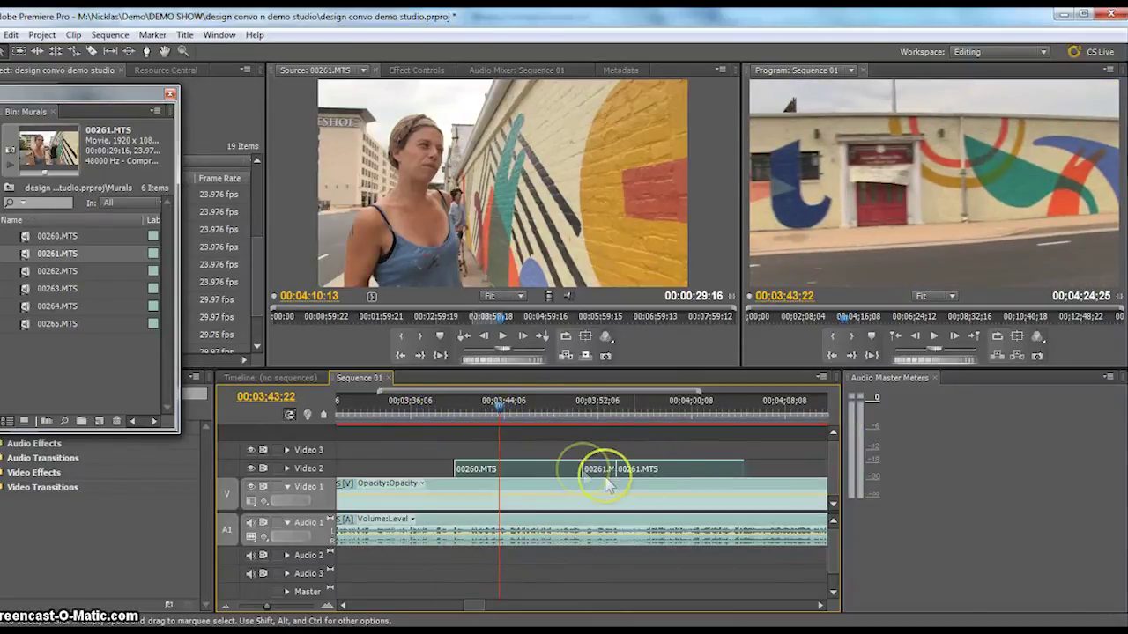
{"action": "left_click_drag", "start_coordinate": [569, 468], "coordinate": [564, 489]}
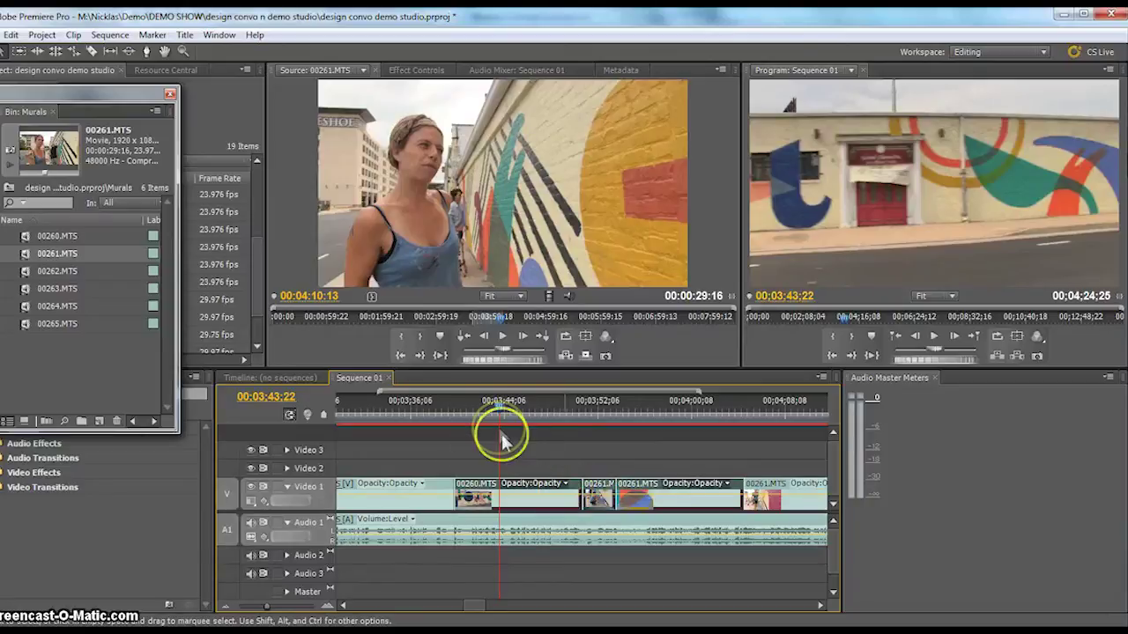
- Scrub Sequence 01 from 00;03;37;24 to 00;04;08;13 to review the overwritten interview section
{"action": "left_click_drag", "start_coordinate": [451, 408], "coordinate": [431, 420]}
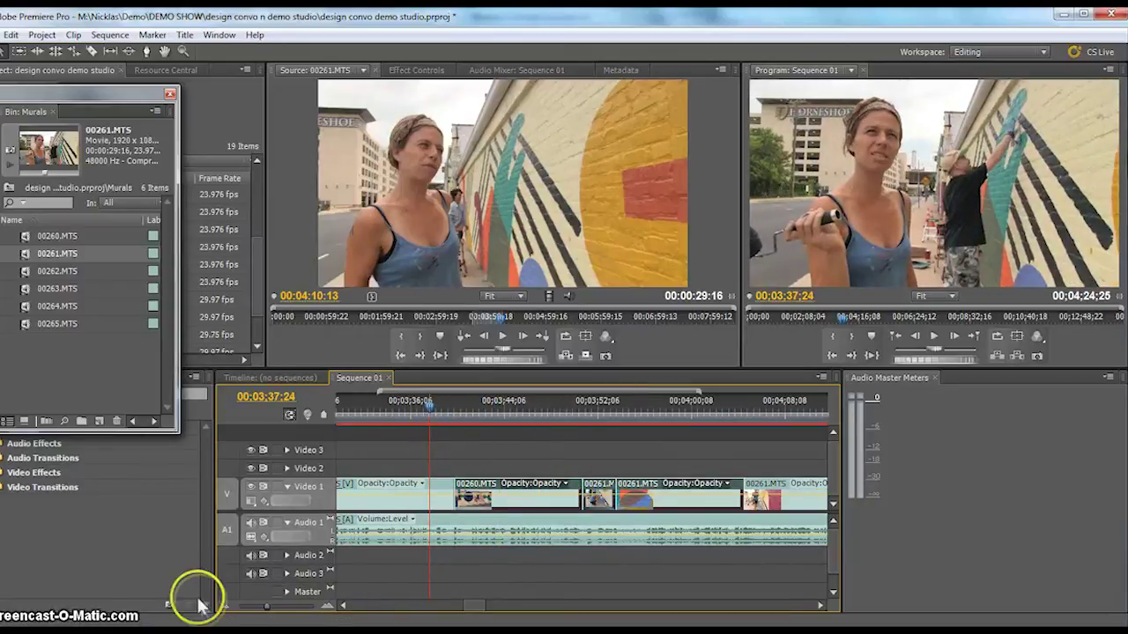
{"action": "left_click", "coordinate": [225, 607]}
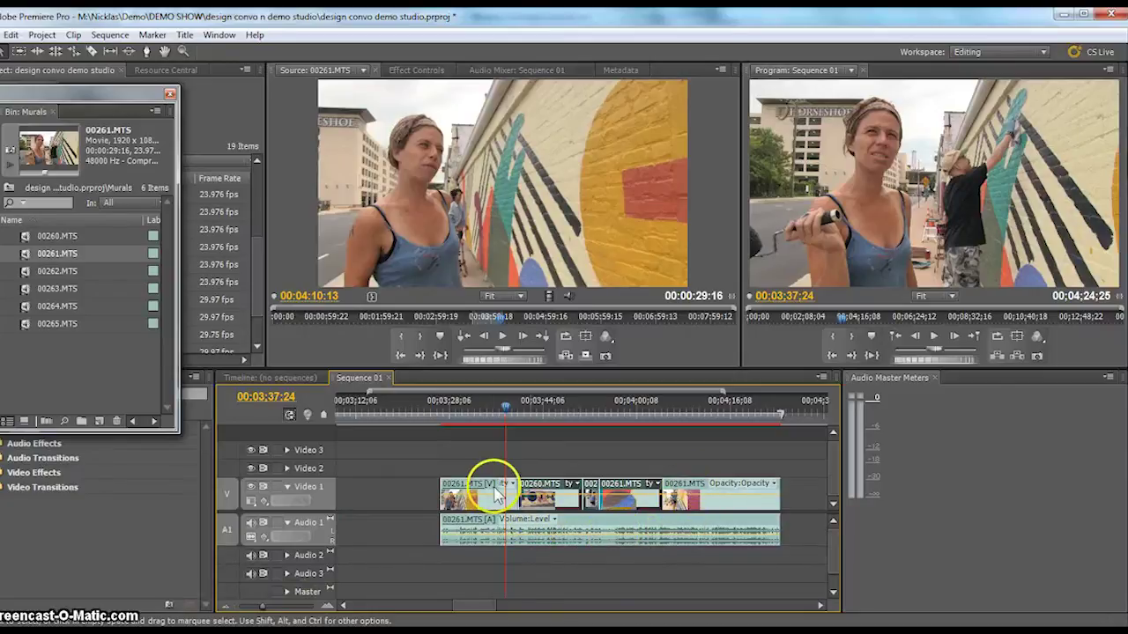
{"action": "left_click_drag", "start_coordinate": [505, 420], "coordinate": [685, 420]}
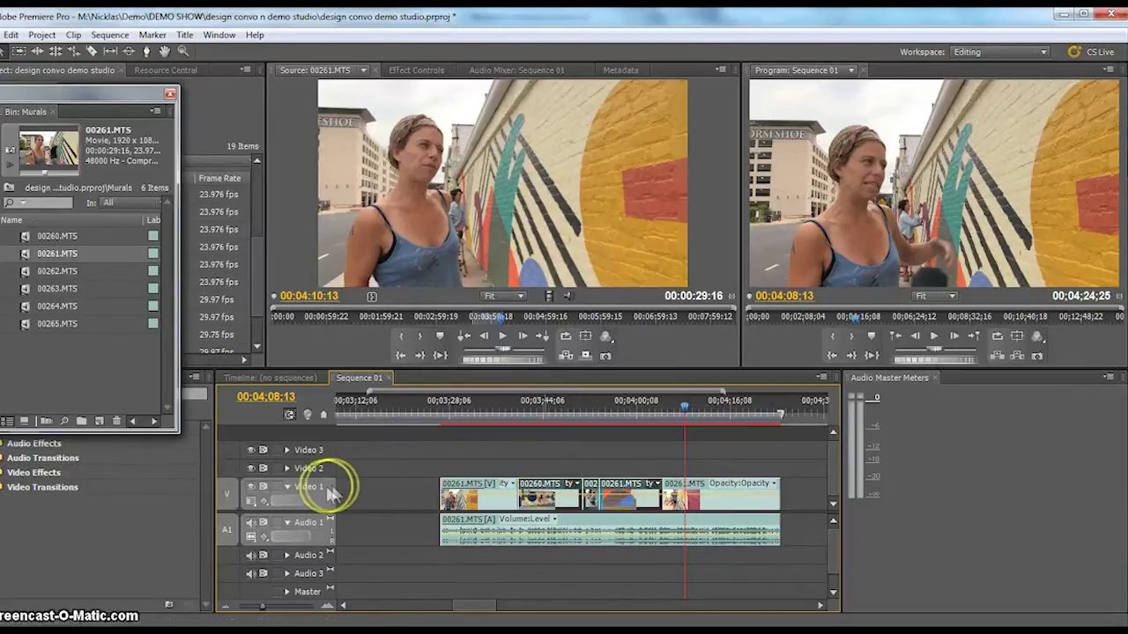
- Lift the mural clips back to Video 2, and undo the clip moves and the ripple delete
{"action": "left_click_drag", "start_coordinate": [544, 489], "coordinate": [544, 471]}
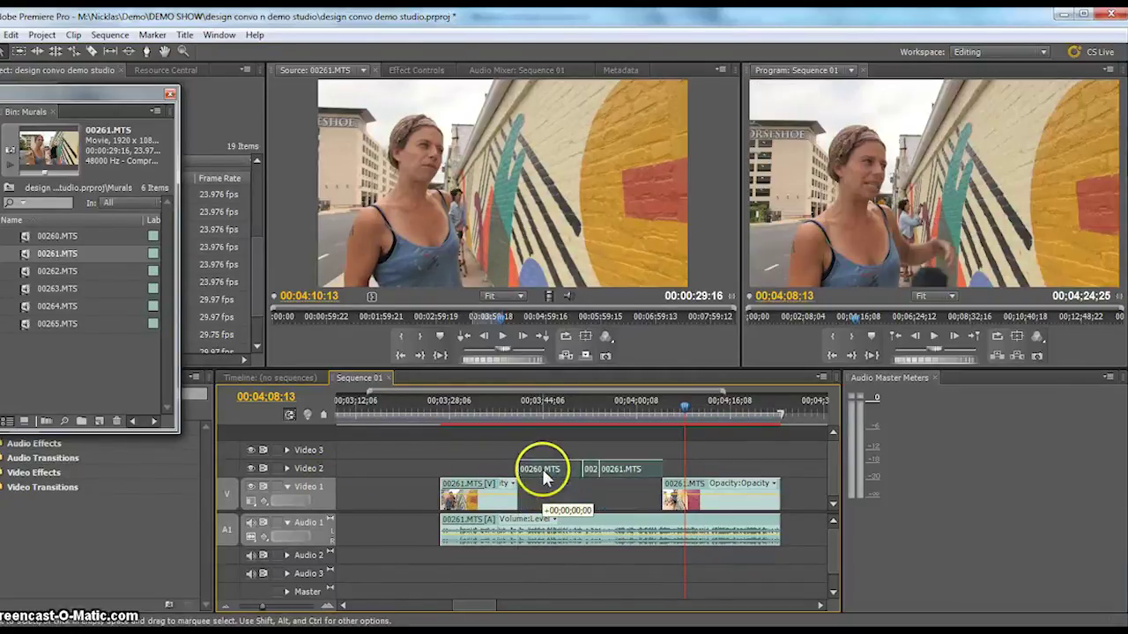
{"action": "left_click", "coordinate": [611, 491]}
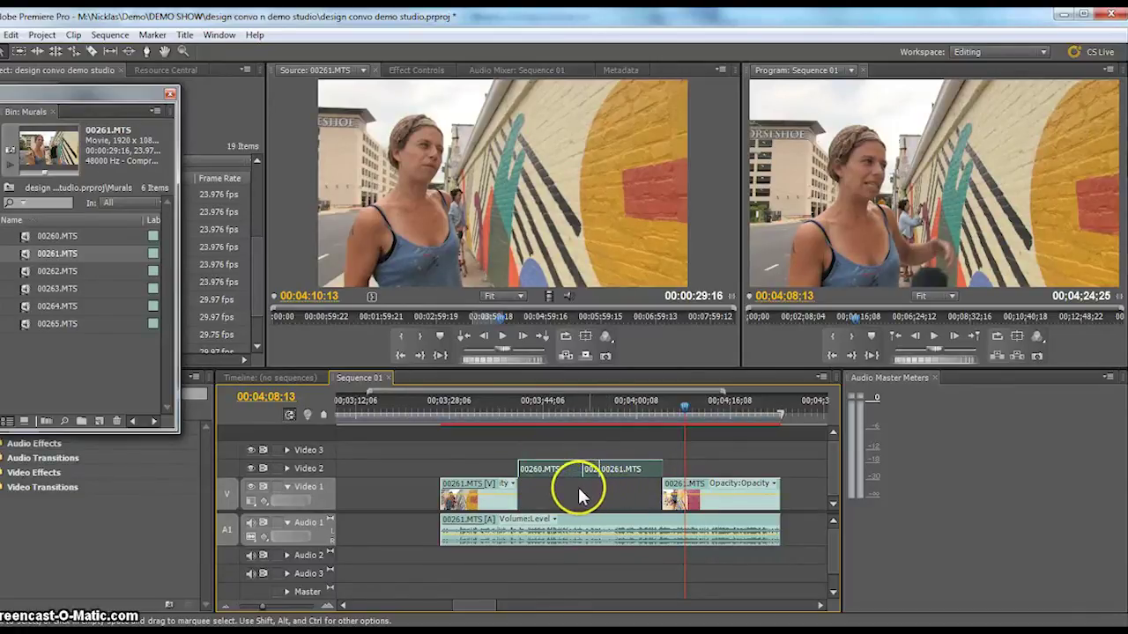
{"action": "key", "text": "Delete"}
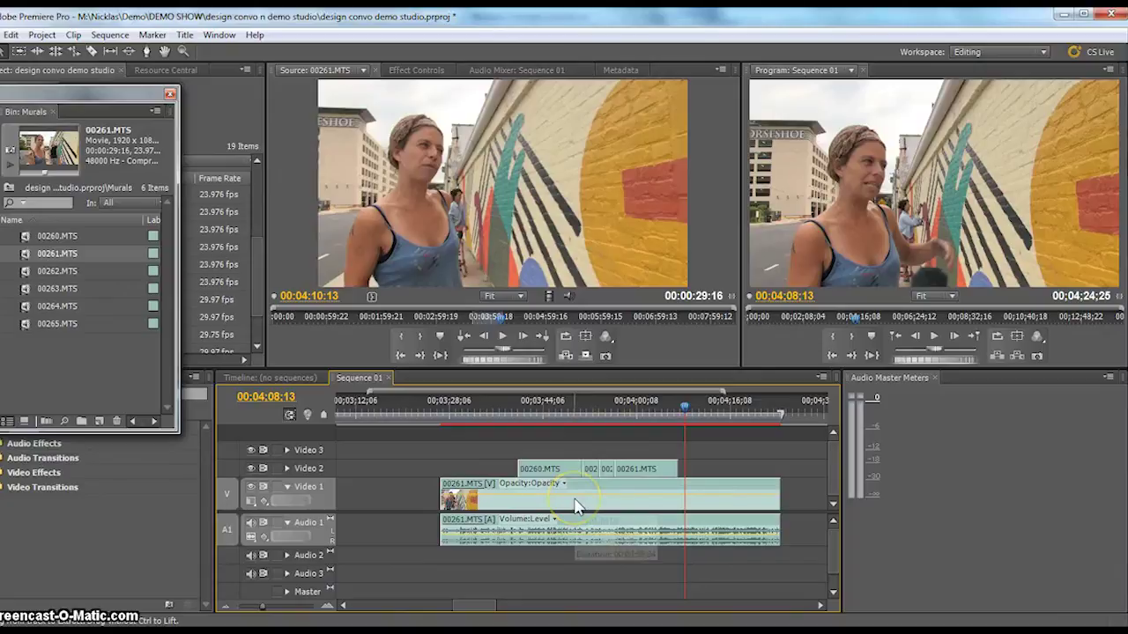
- Select all four mural clips on Video 2 as a group, keep their position, and clear the selection
{"action": "left_click_drag", "start_coordinate": [532, 445], "coordinate": [677, 469]}
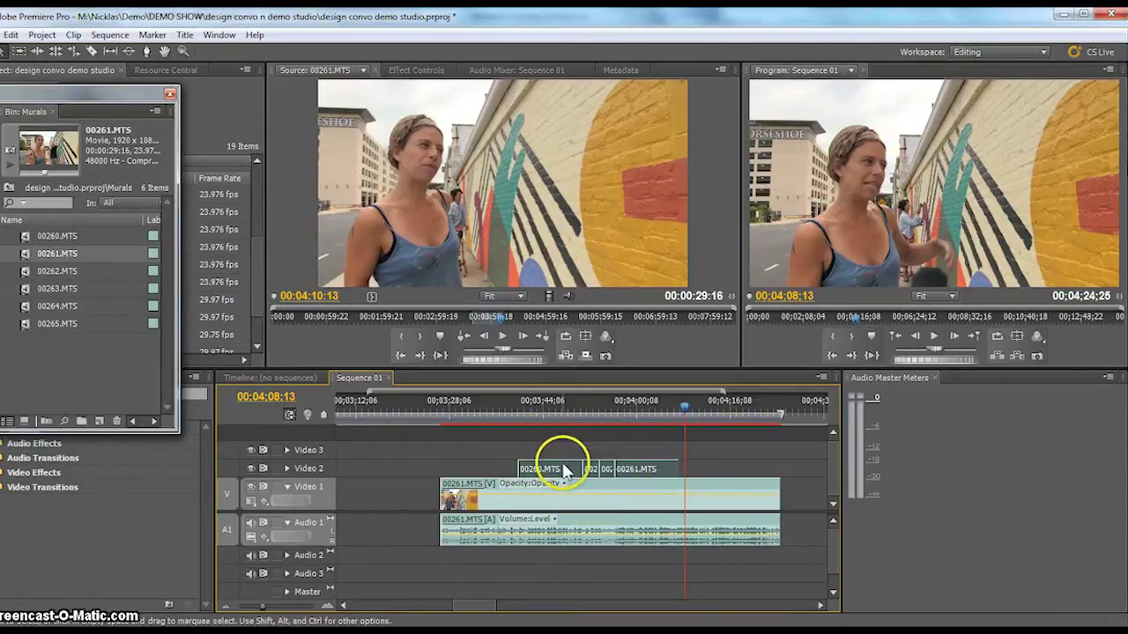
{"action": "mouse_move", "coordinate": [565, 469]}
{"action": "left_mouse_down"}
{"action": "mouse_move", "coordinate": [616, 461]}
{"action": "mouse_move", "coordinate": [565, 472]}
{"action": "left_mouse_up"}
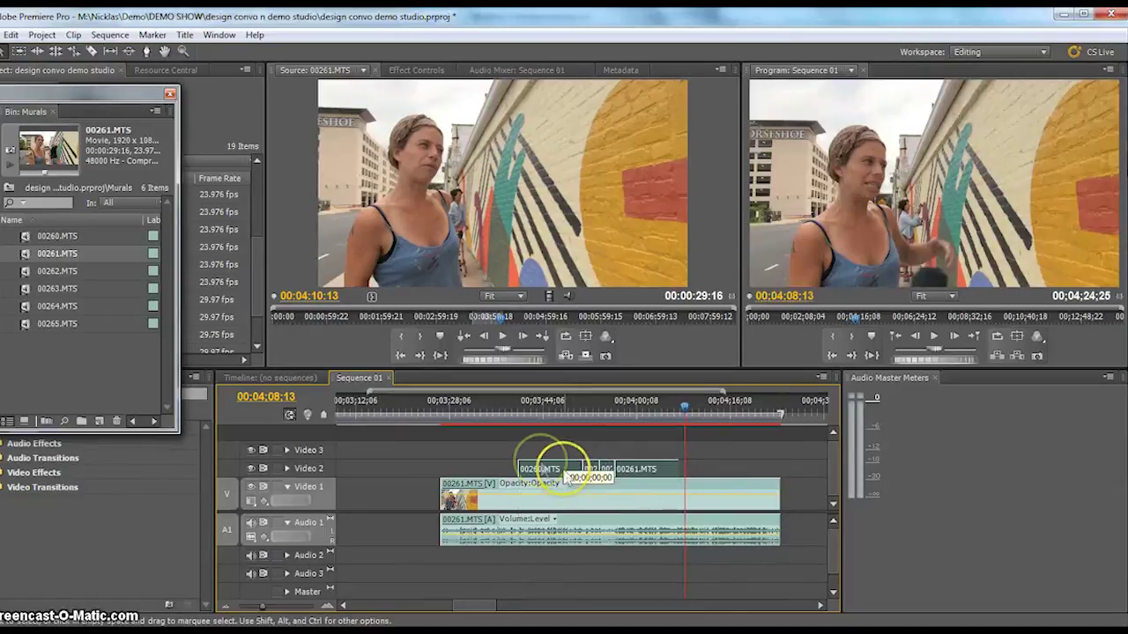
{"action": "left_click", "coordinate": [500, 445]}
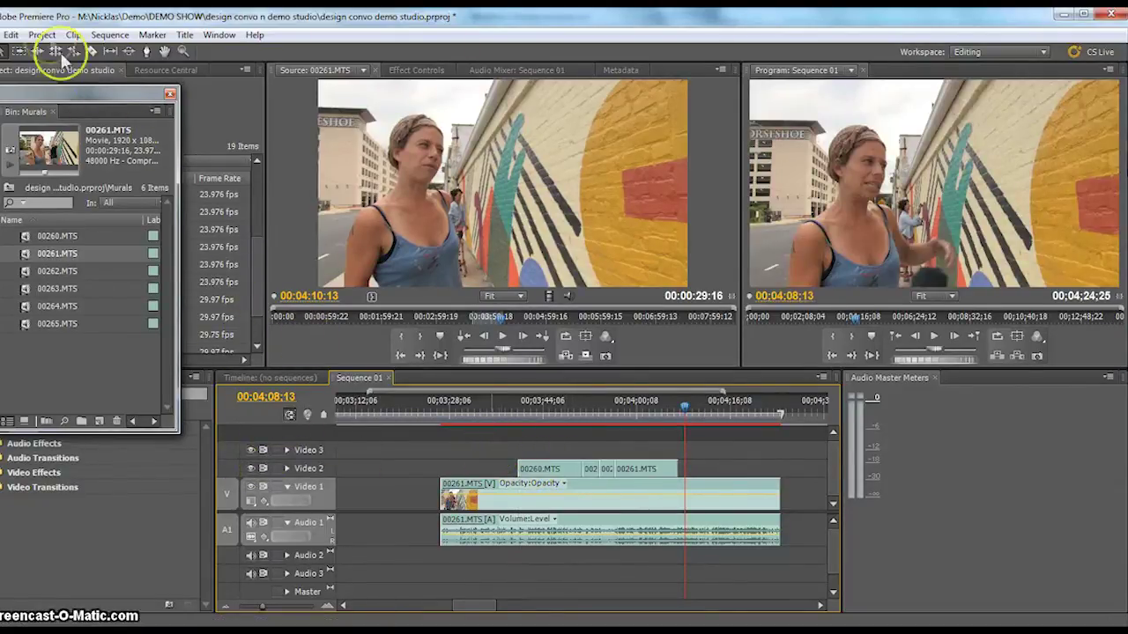
- Shift all four mural clips on Video 2 with the Track Select Tool so they start at about 00;03;46;15, and deselect them
{"action": "left_click", "coordinate": [17, 52]}
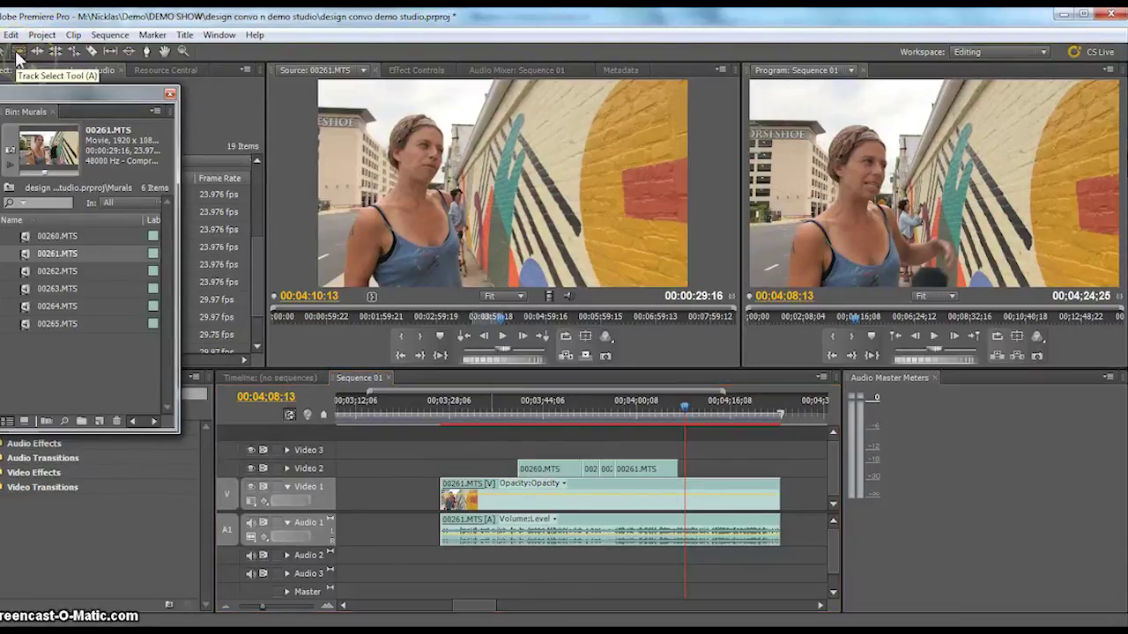
{"action": "left_click", "coordinate": [545, 468]}
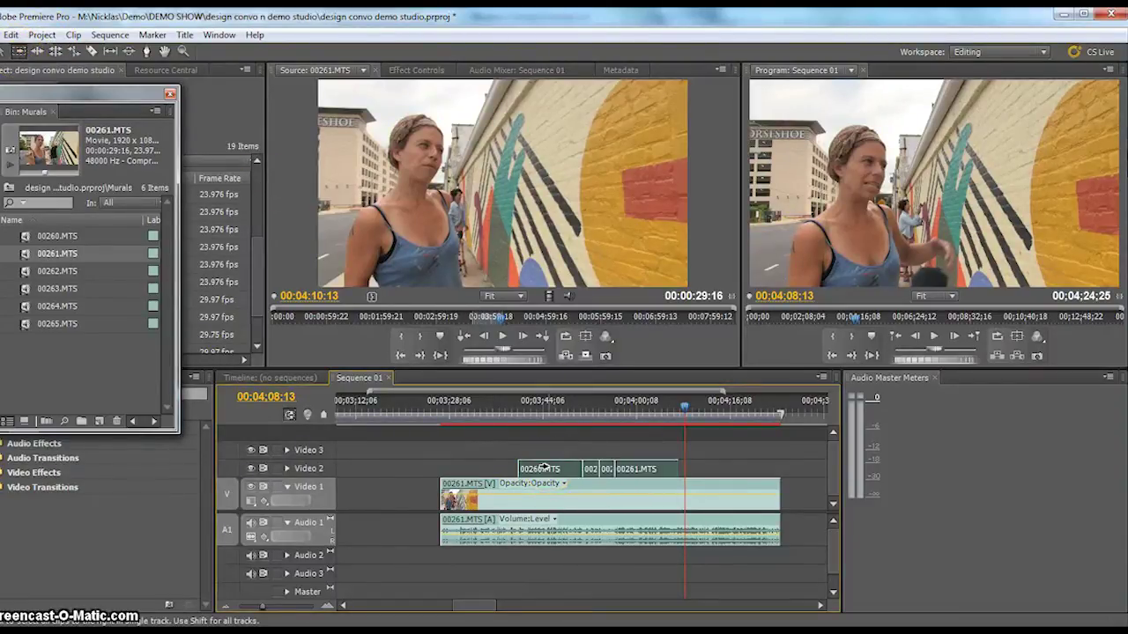
{"action": "left_click_drag", "start_coordinate": [544, 468], "coordinate": [602, 470]}
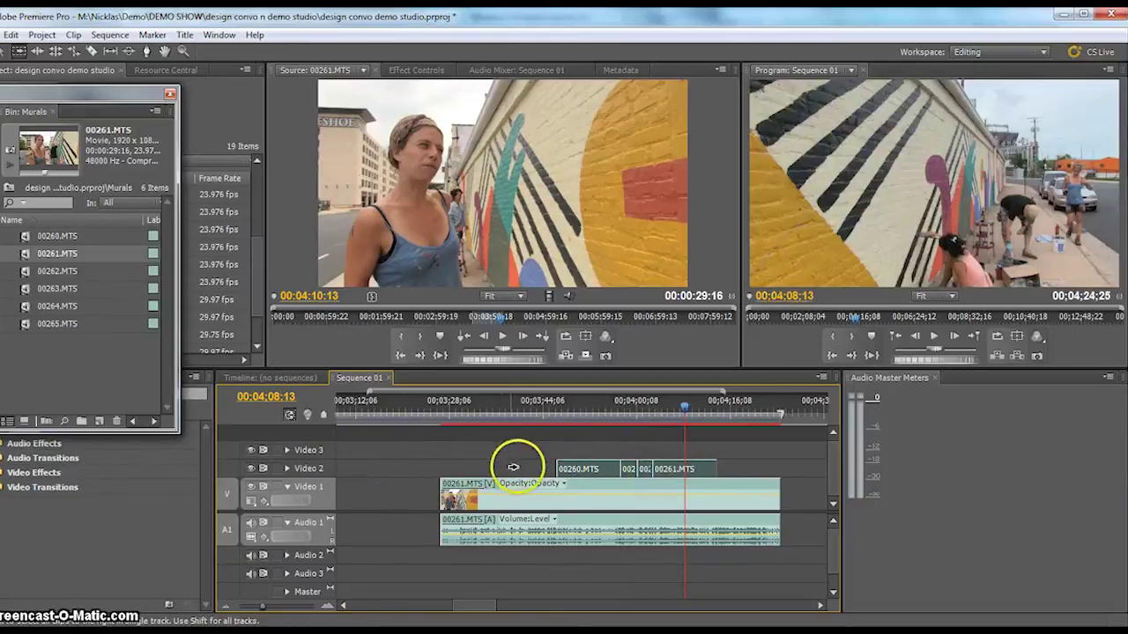
{"action": "left_click", "coordinate": [458, 463]}
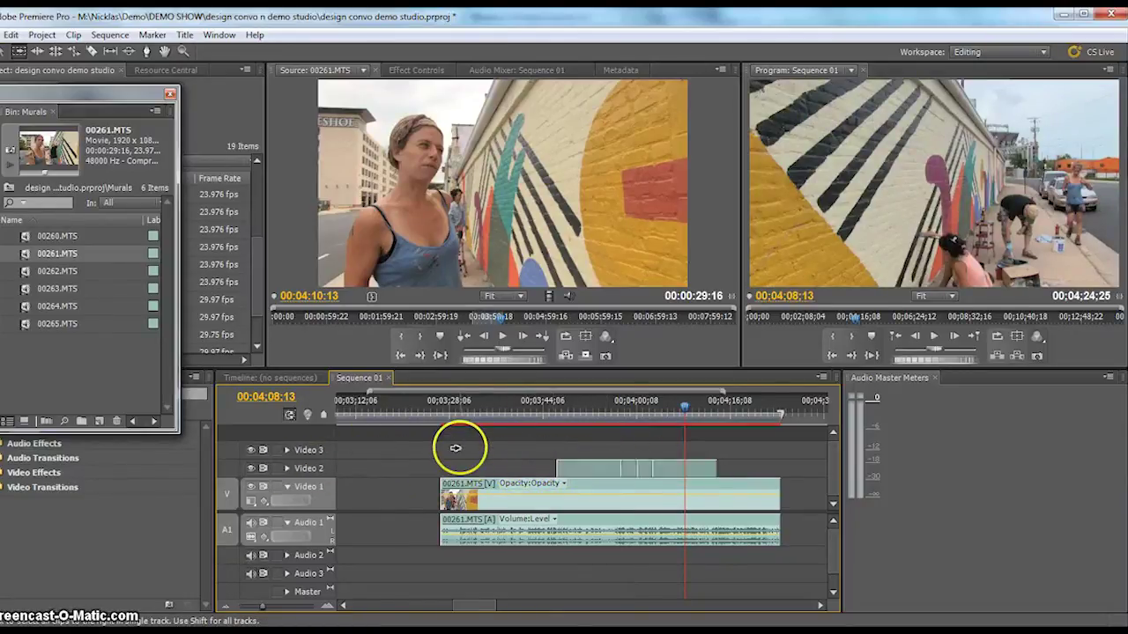
- Shift the last two Video 2 clips with the Track Select Tool to the interview's end, and return them against the preceding clip
{"action": "left_click", "coordinate": [646, 469]}
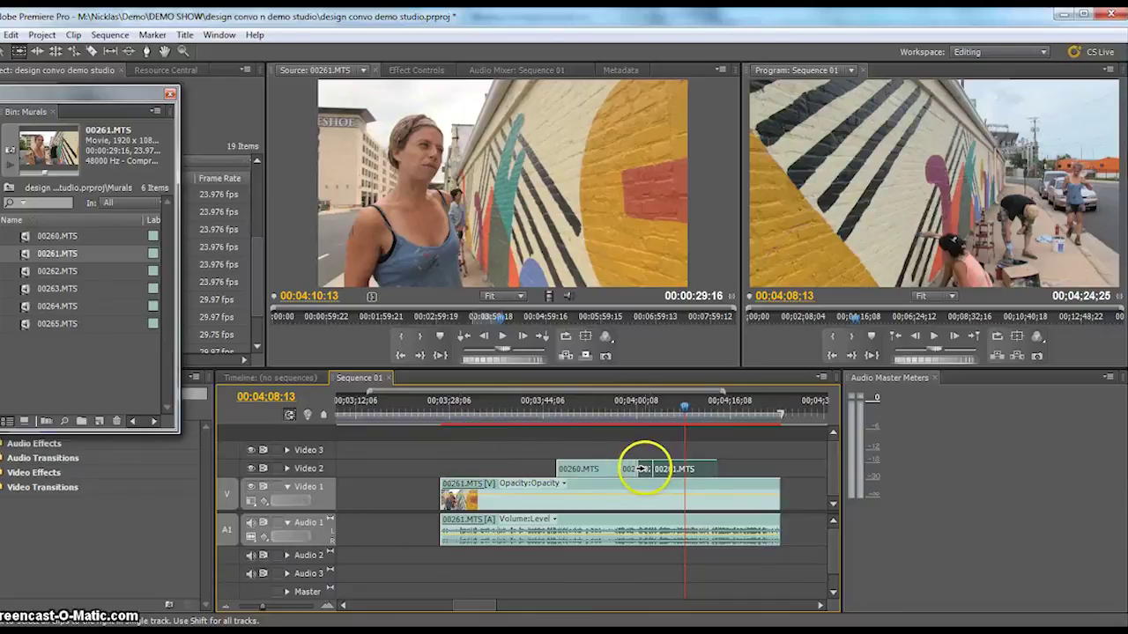
{"action": "left_click_drag", "start_coordinate": [644, 469], "coordinate": [704, 465]}
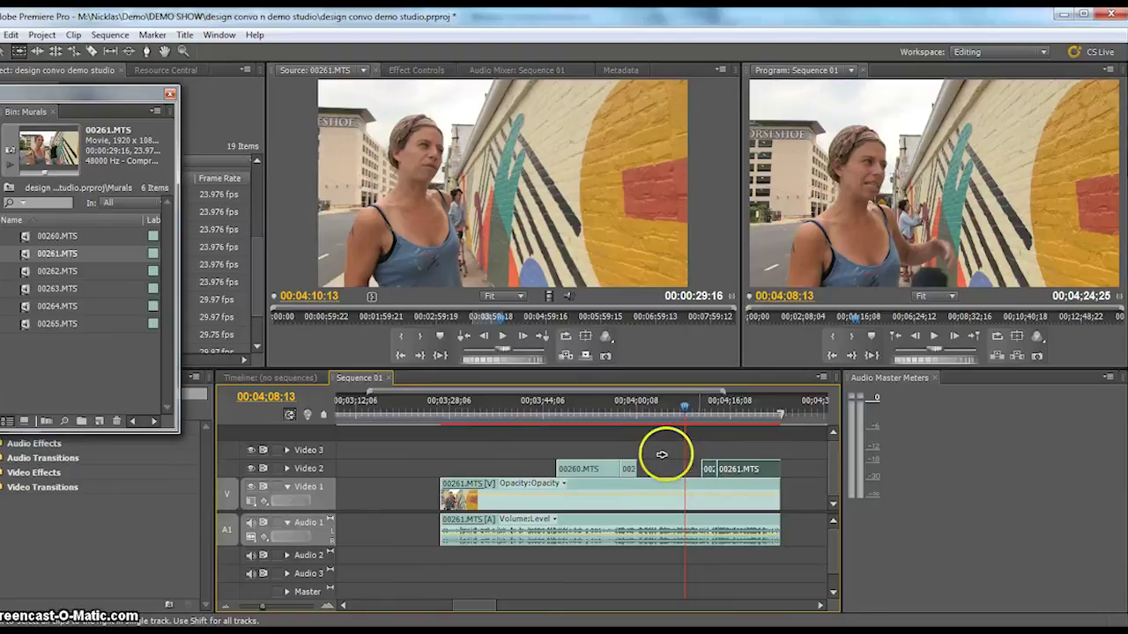
{"action": "left_click", "coordinate": [662, 455]}
{"action": "left_click_drag", "start_coordinate": [700, 471], "coordinate": [646, 468]}
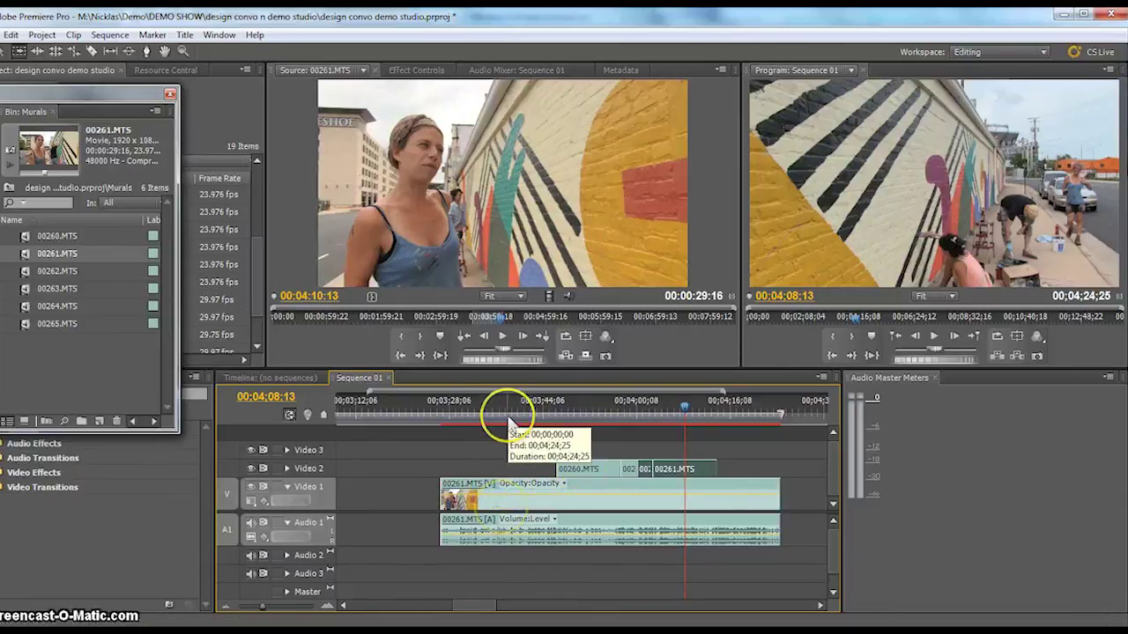
- Scrub Sequence 01 from 00;03;35;08 to 00;03;48;19 to check the cut from the interview to the first mural clip
{"action": "left_click", "coordinate": [491, 407]}
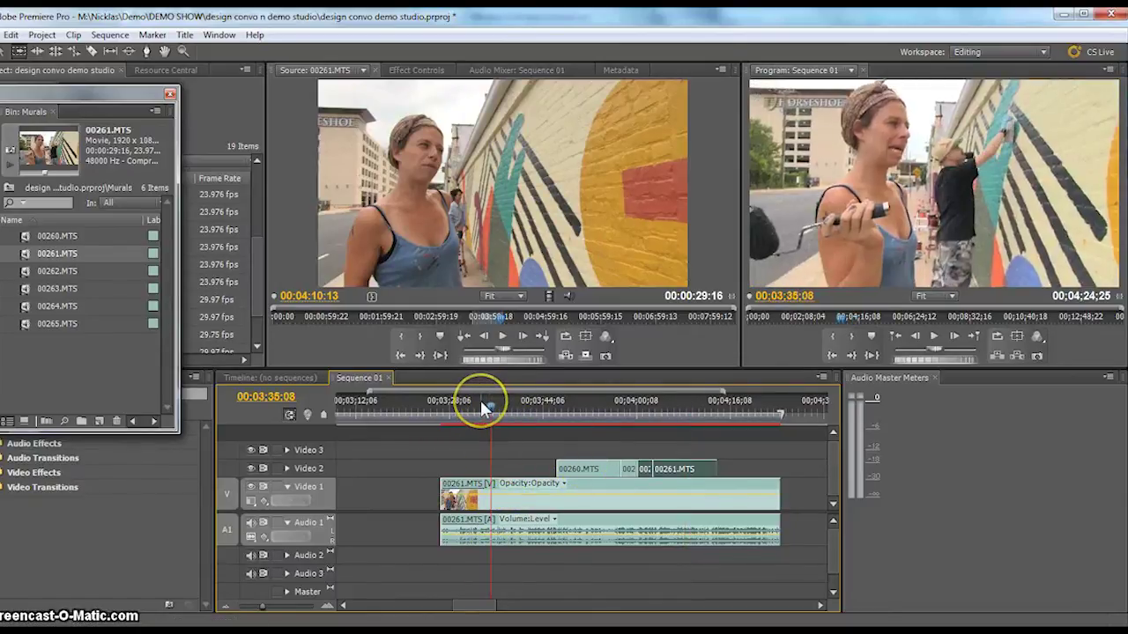
{"action": "left_click_drag", "start_coordinate": [481, 400], "coordinate": [570, 413]}
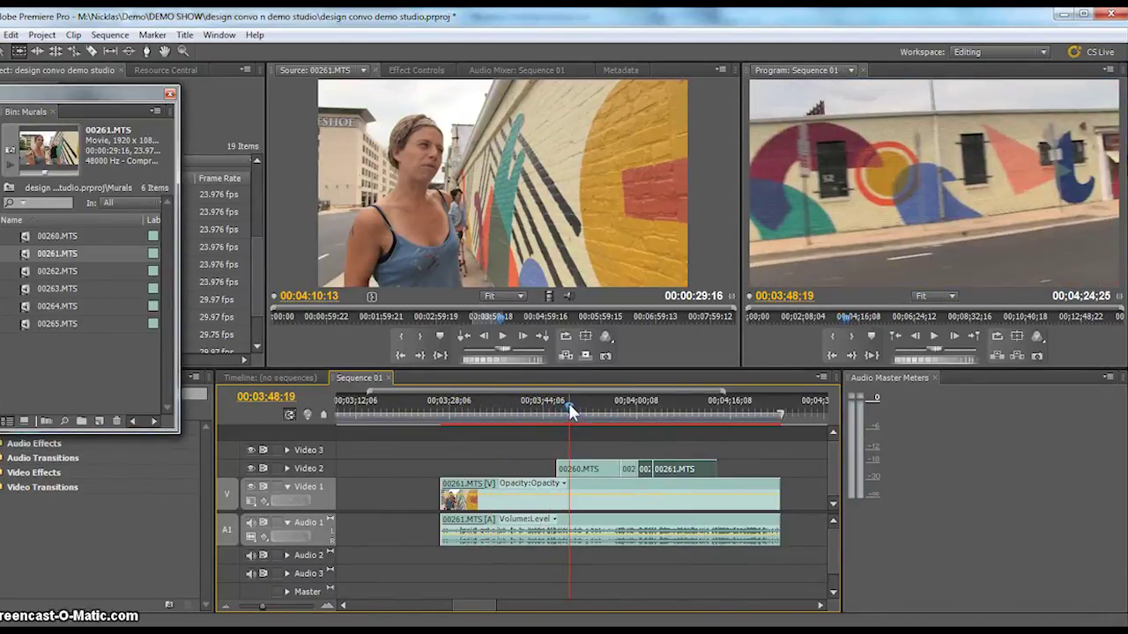